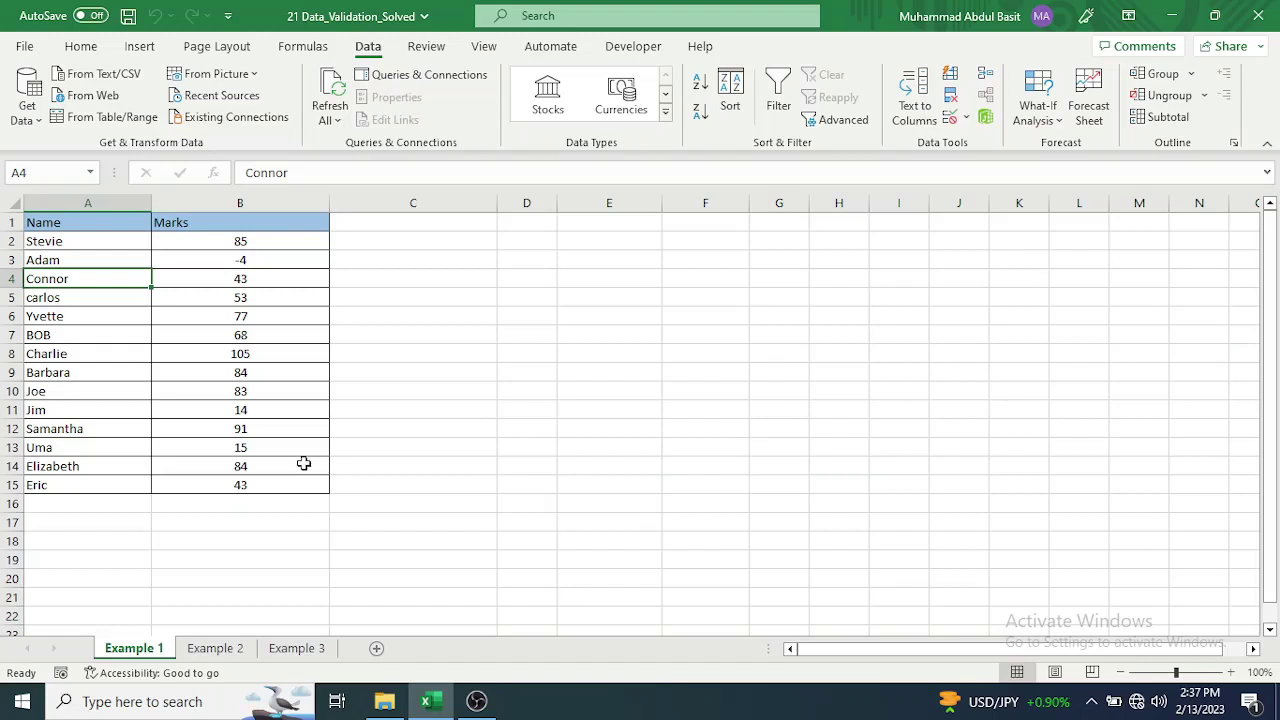
Select the Marks cells B2:B15 on Example 1 and bring up Data Validation.
left_click(204, 240)
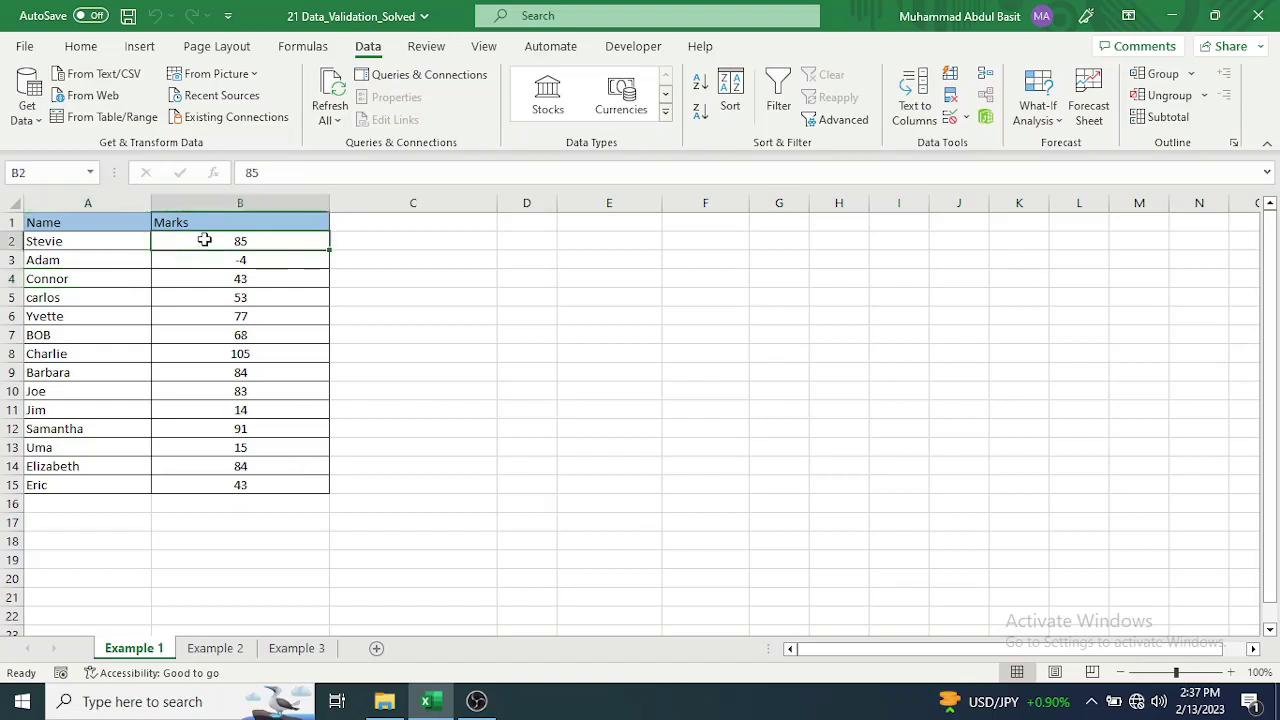
left_click_drag(206, 249, 218, 476)
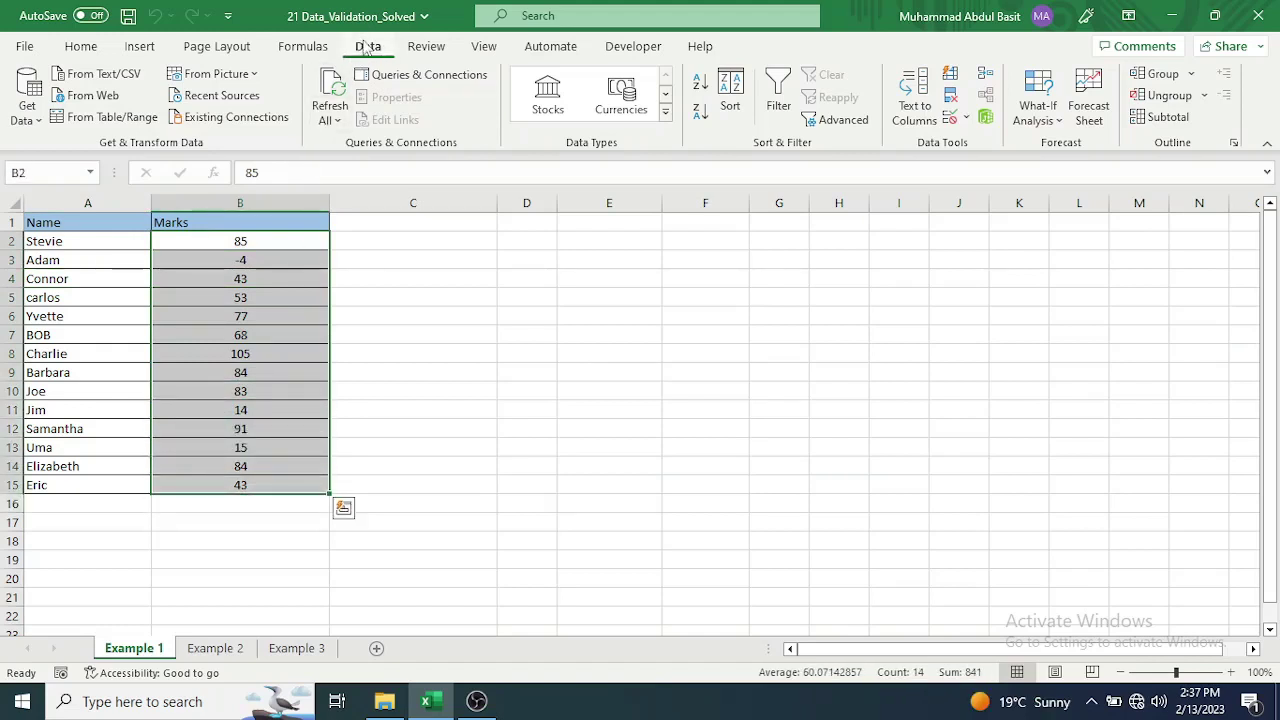
left_click(967, 120)
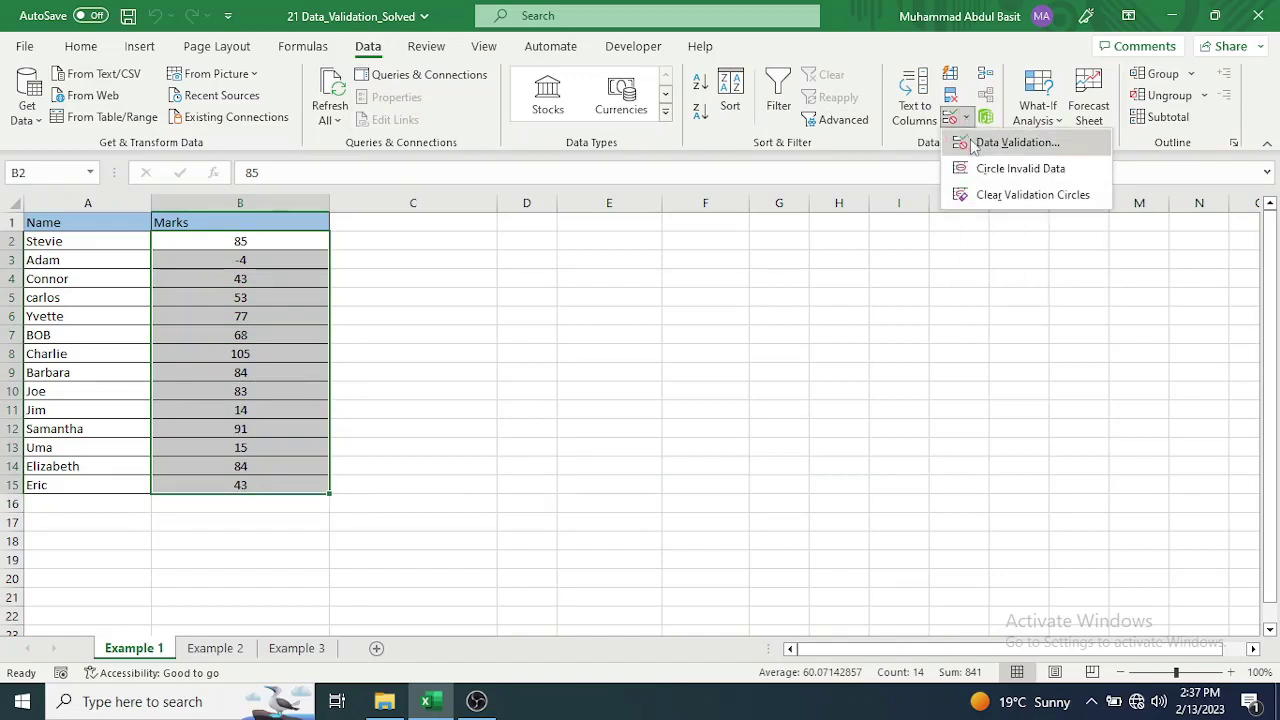
left_click(972, 142)
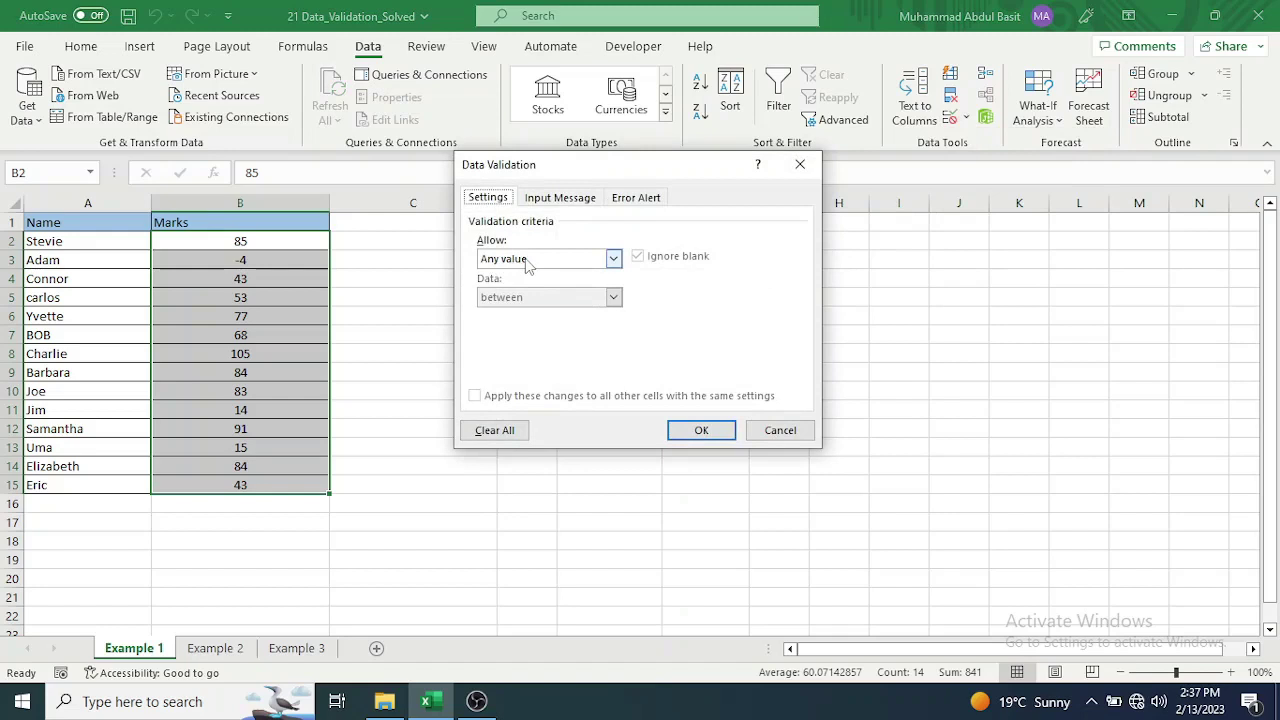
Allow only whole numbers between 0 and 100 in the marks and apply the rule.
left_click(616, 262)
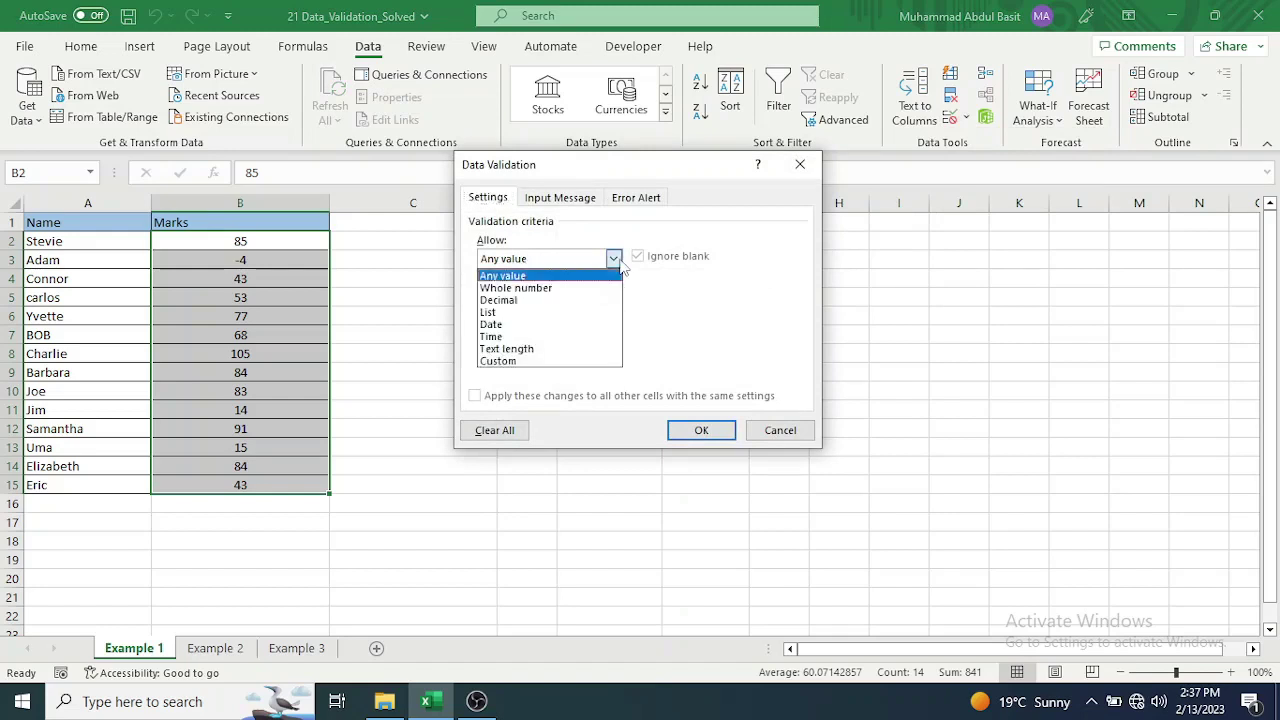
left_click(520, 288)
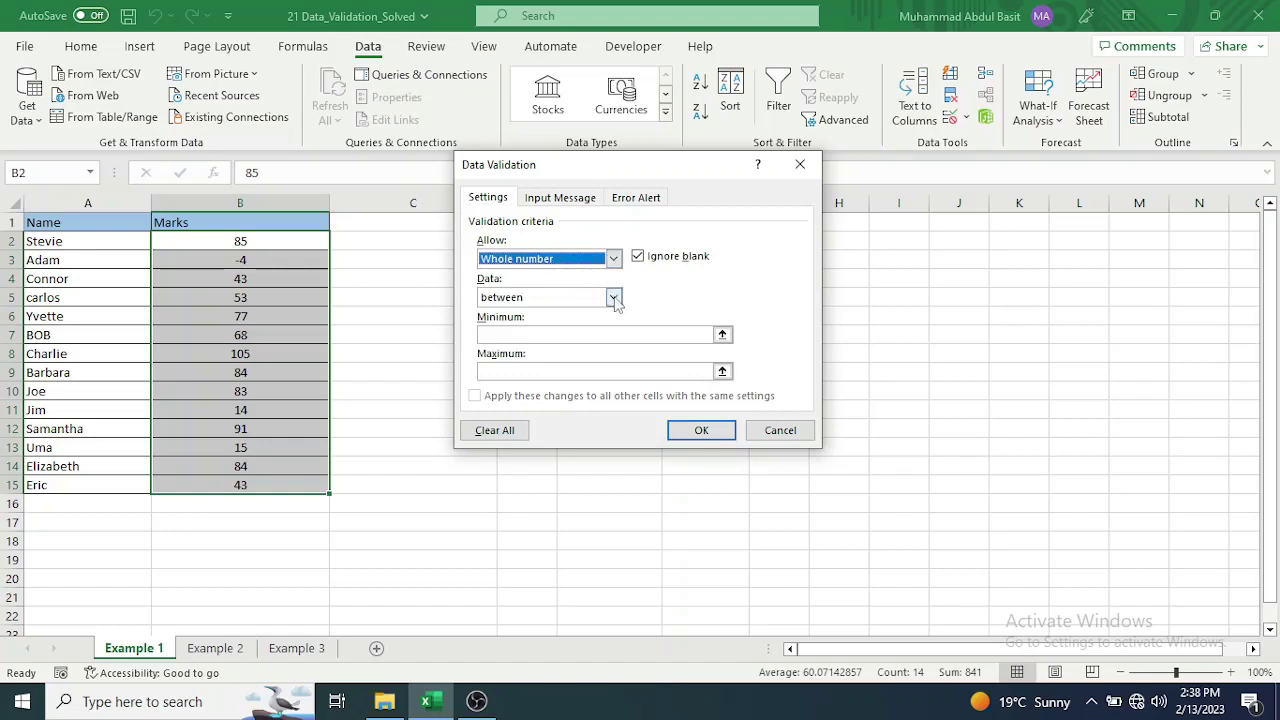
left_click(614, 299)
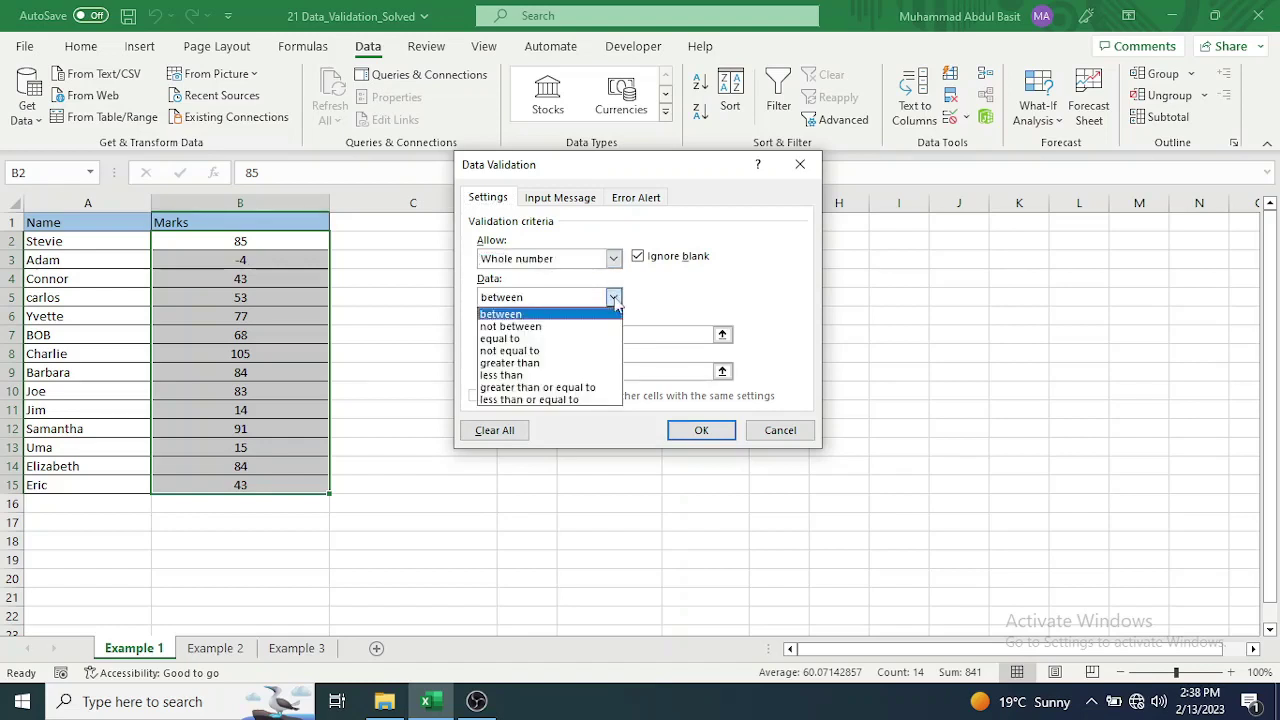
left_click(612, 298)
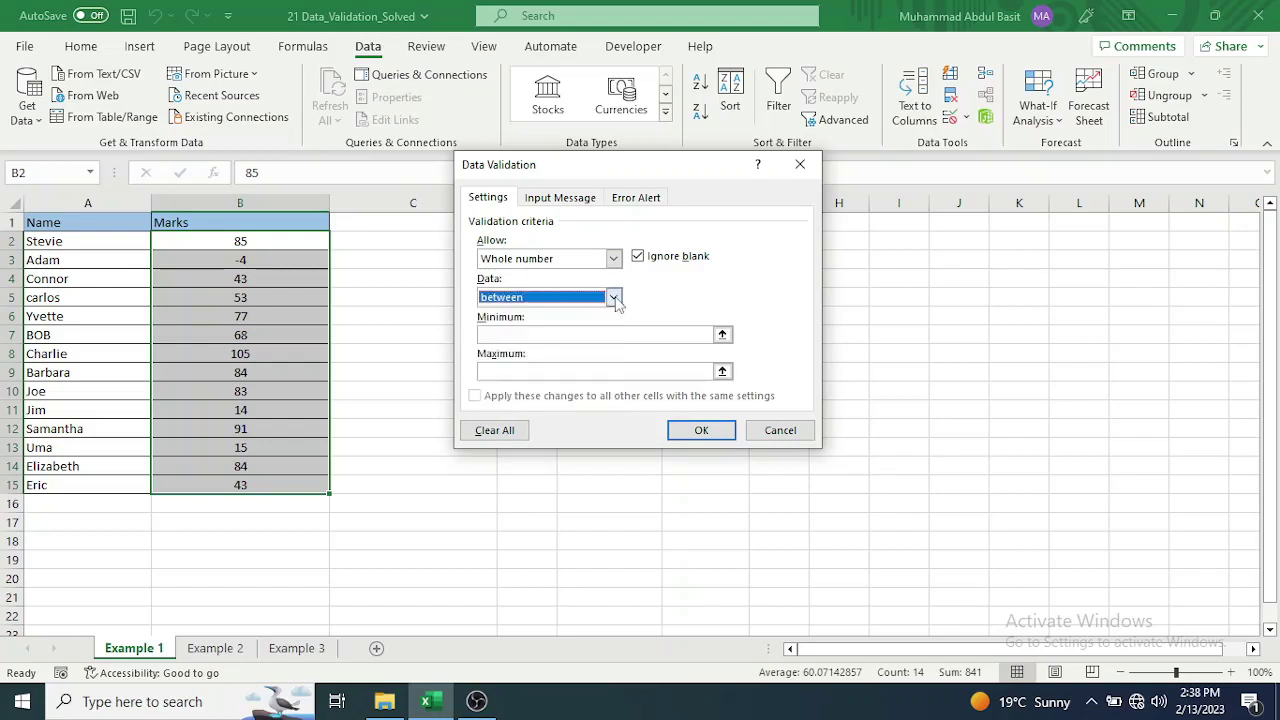
left_click(520, 334)
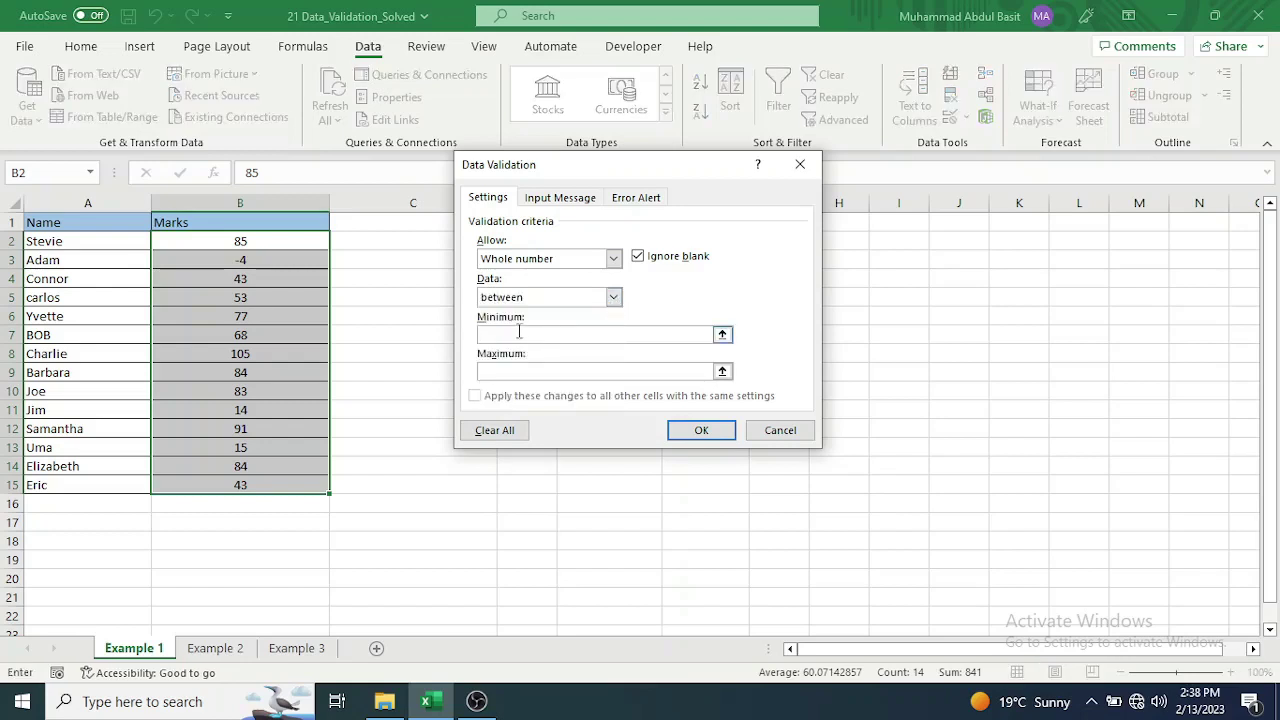
type("0")
left_click(518, 372)
type("100")
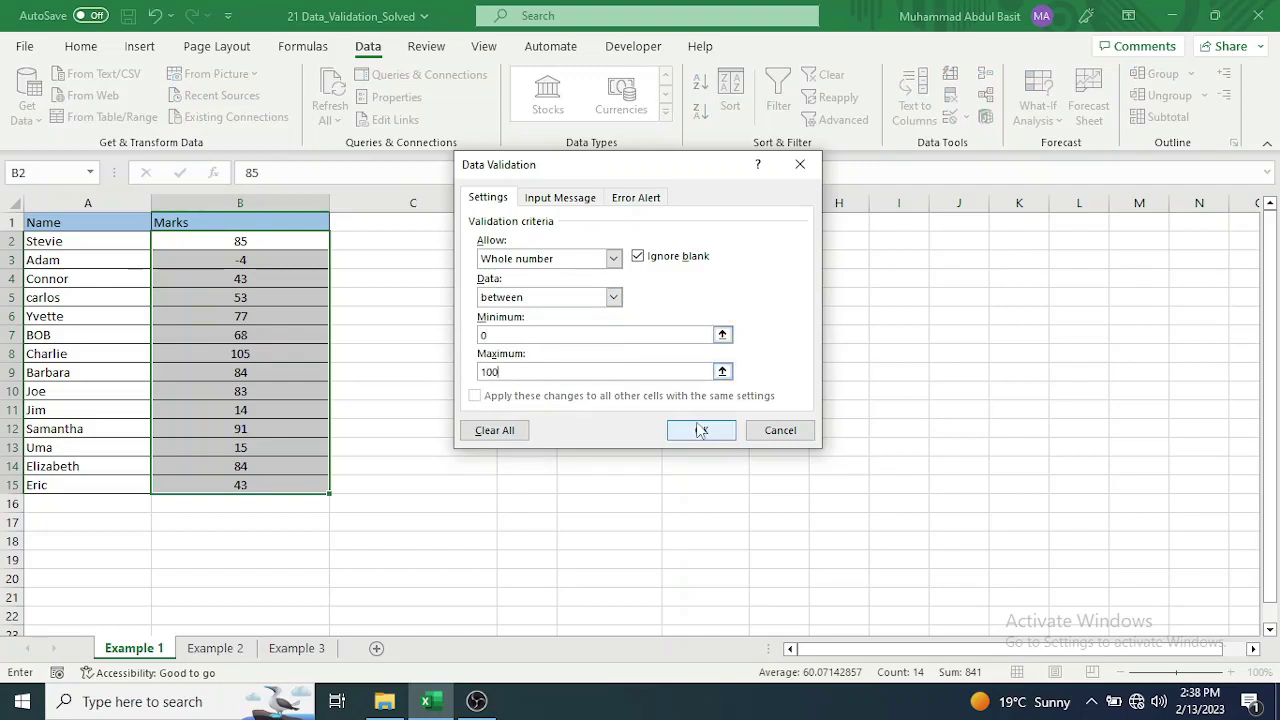
left_click(701, 431)
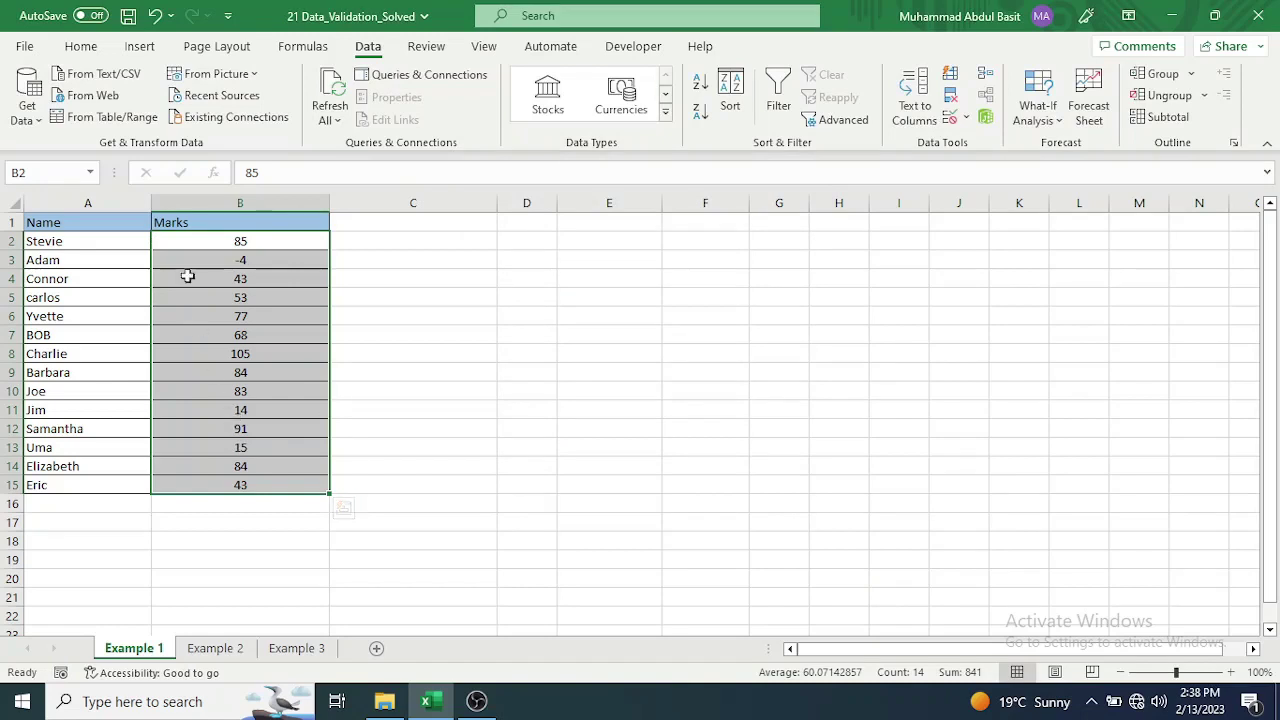
Use Circle Invalid Data to flag the out-of-range marks -4 and 105.
left_click(967, 119)
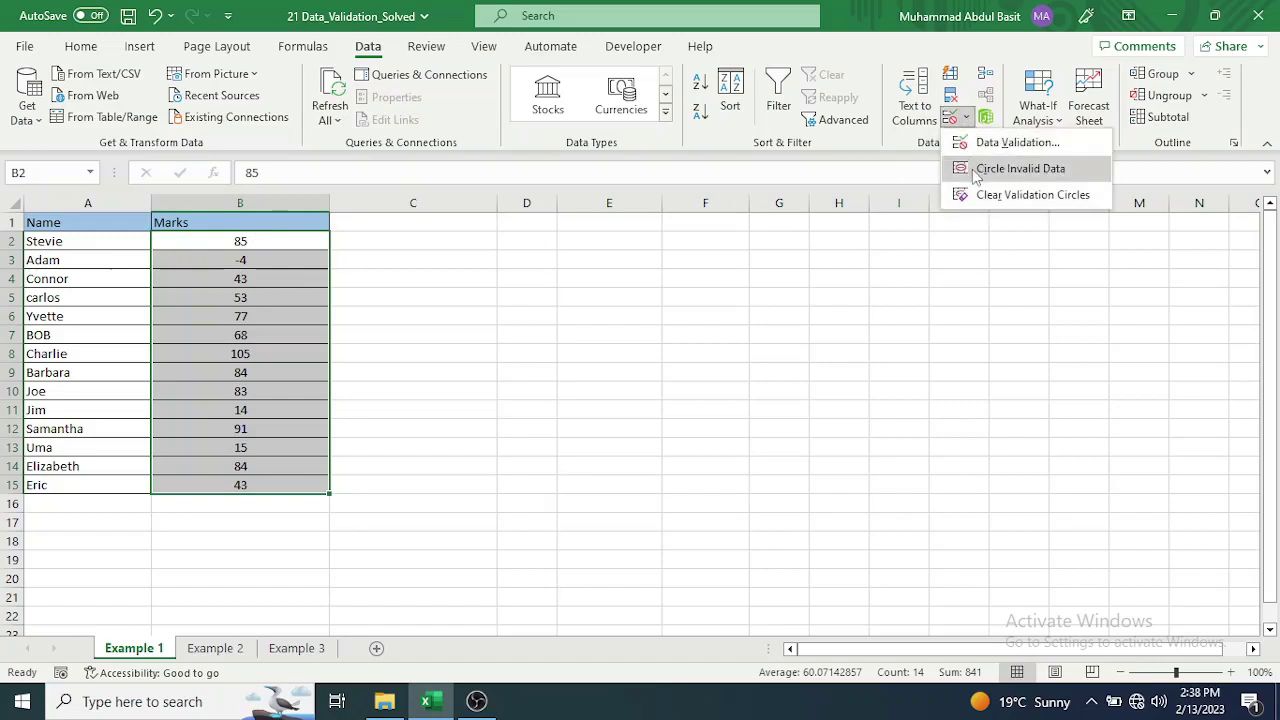
left_click(977, 170)
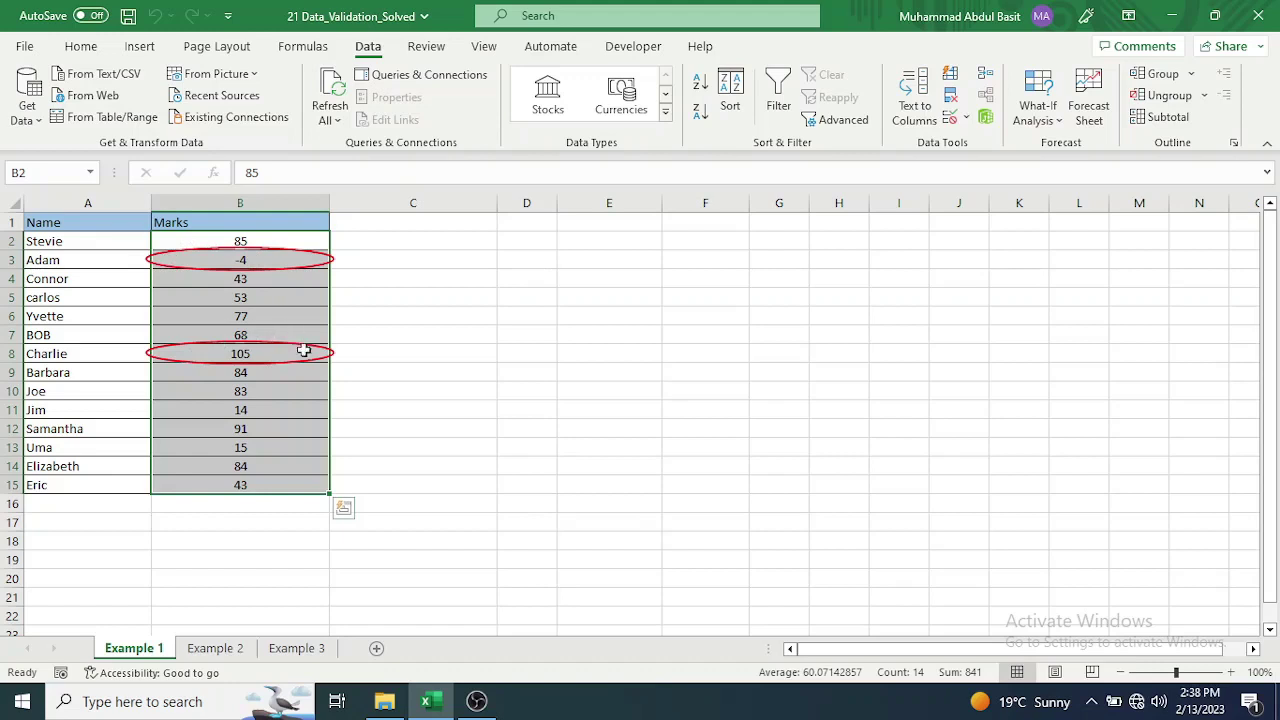
Change the -4 mark in B3 to 4 and replace the other invalid mark with 95.
left_click(273, 259)
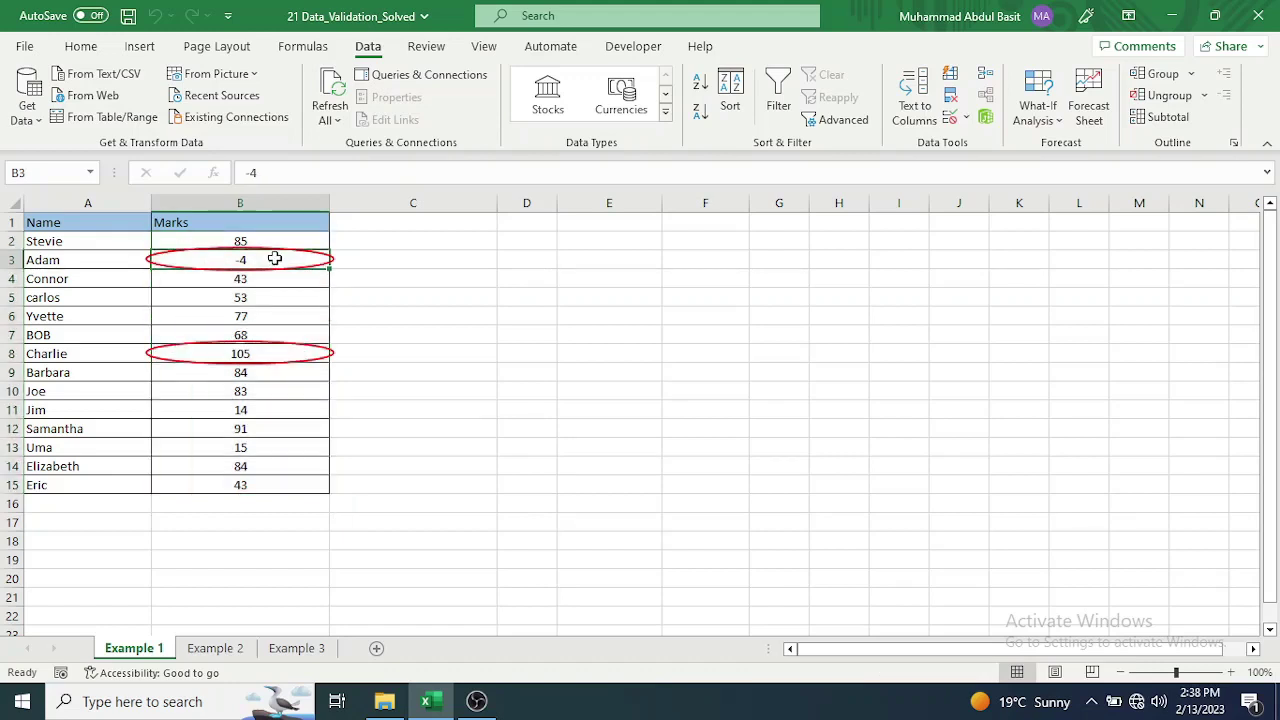
double_click(275, 259)
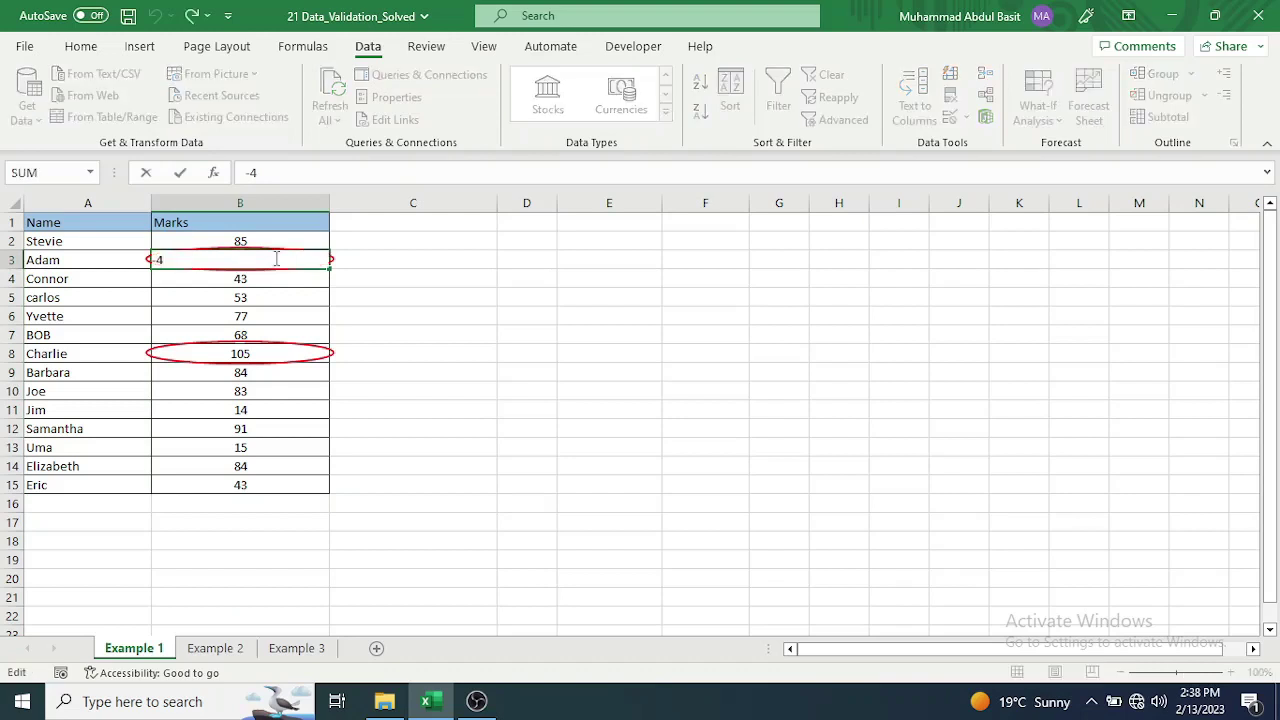
key("BackSpace")
key("BackSpace")
type("4")
key("Return")
key("Return")
key("Return")
key("Return")
key("Return")
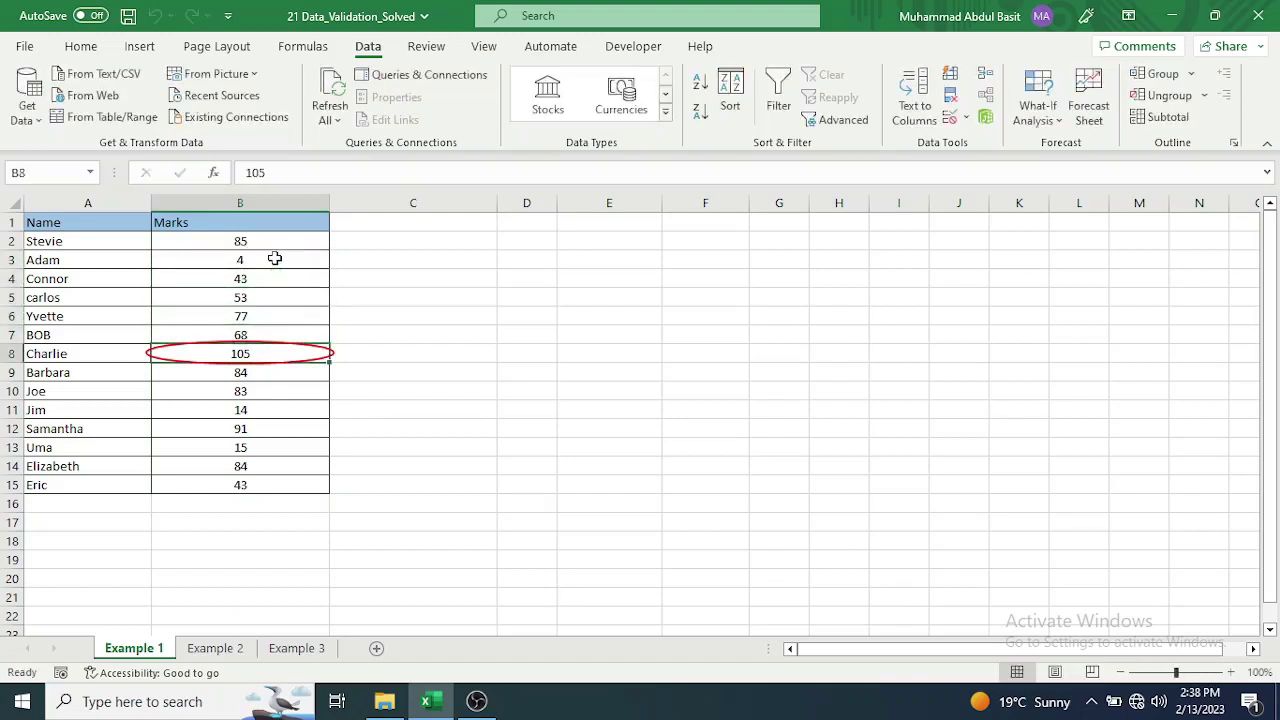
type("95")
key("Return")
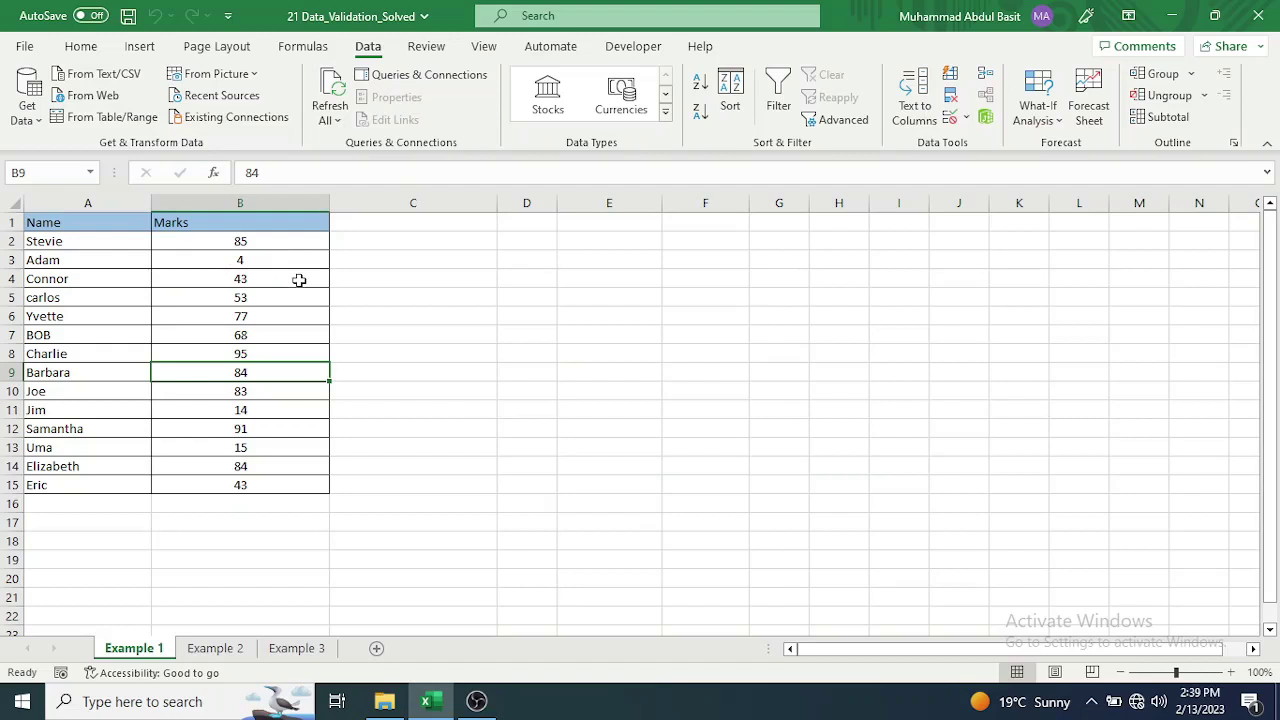
On Example 2, give the empty Marks cells B2:B15 a whole-number rule from 0 to 100.
left_click(224, 652)
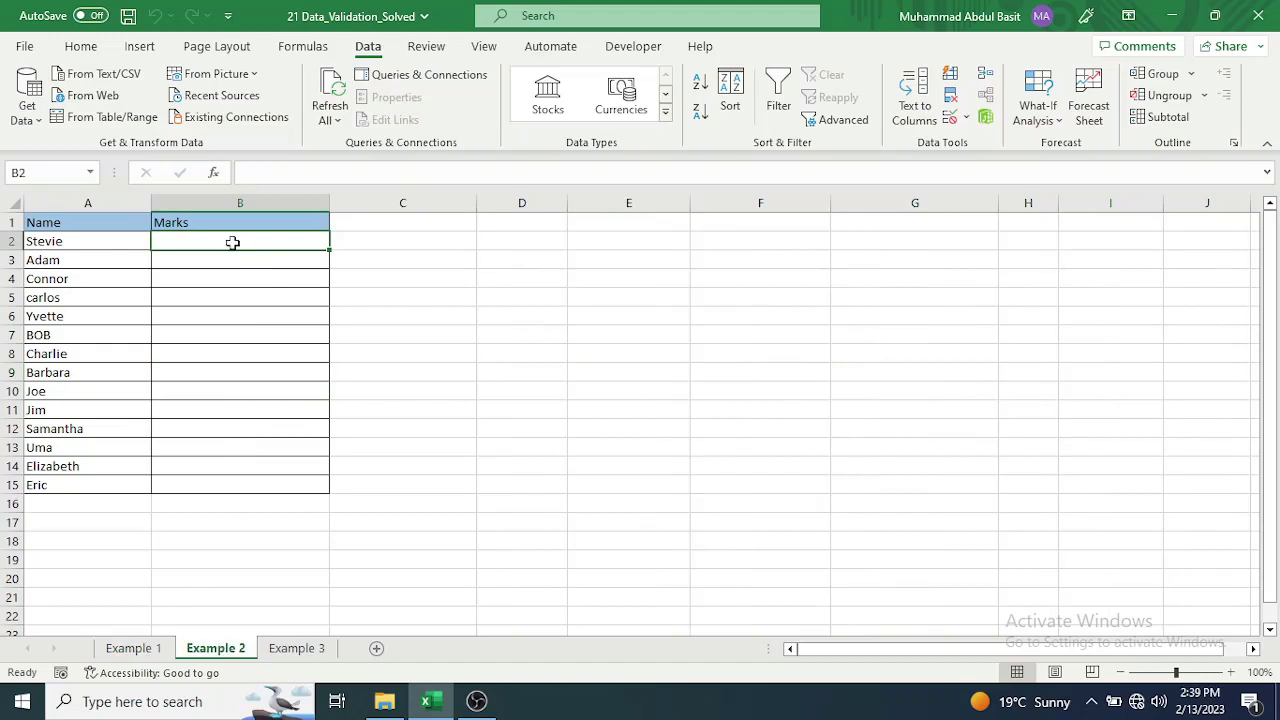
left_click_drag(229, 243, 229, 487)
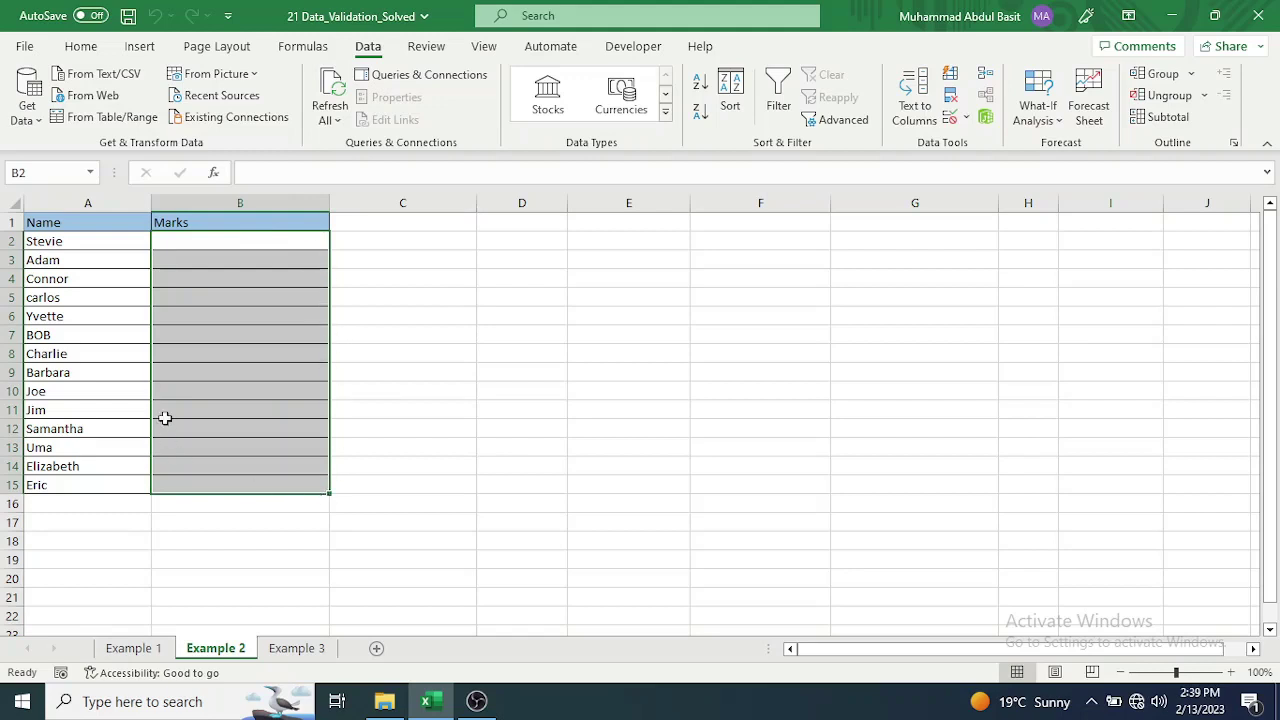
left_click(967, 119)
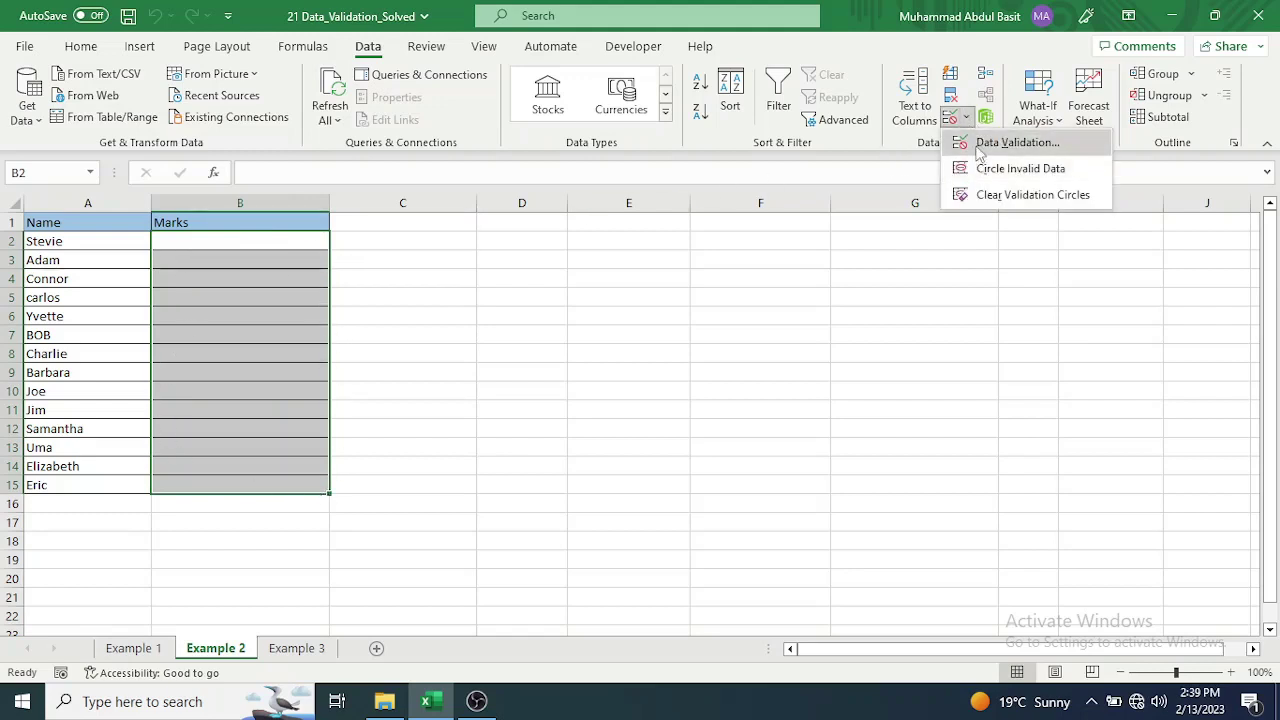
left_click(978, 143)
left_click(613, 258)
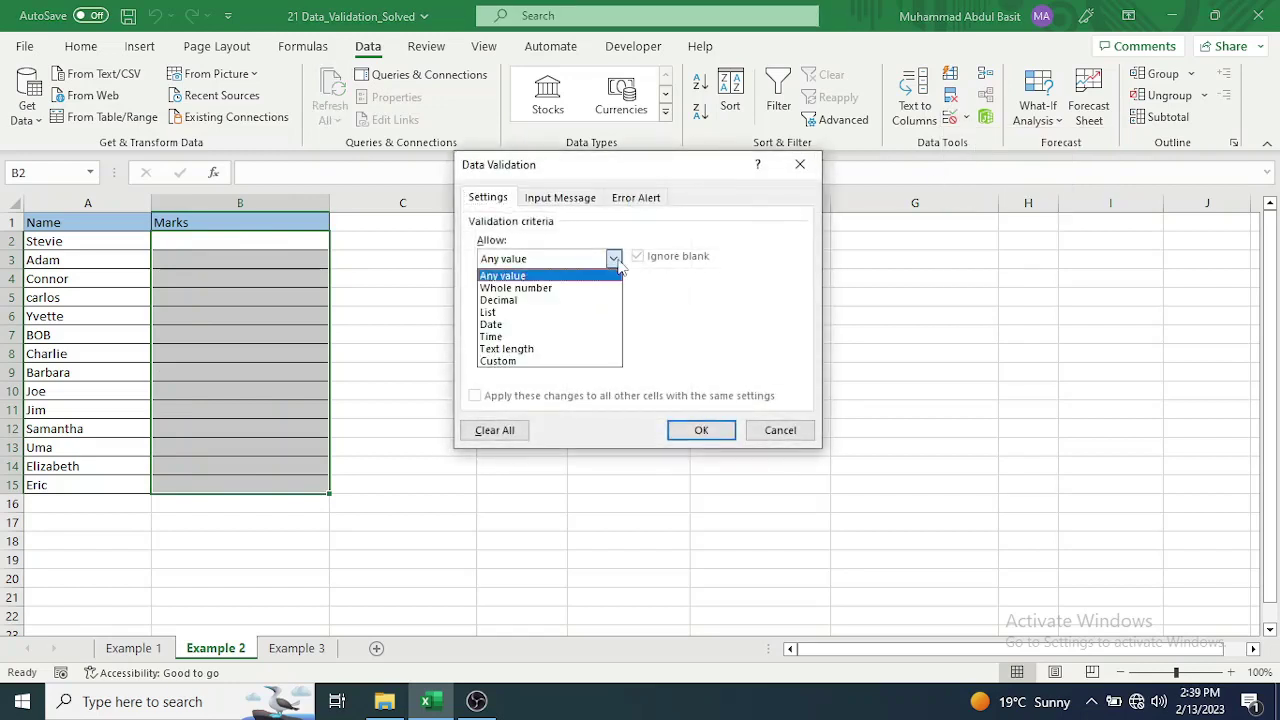
left_click(590, 287)
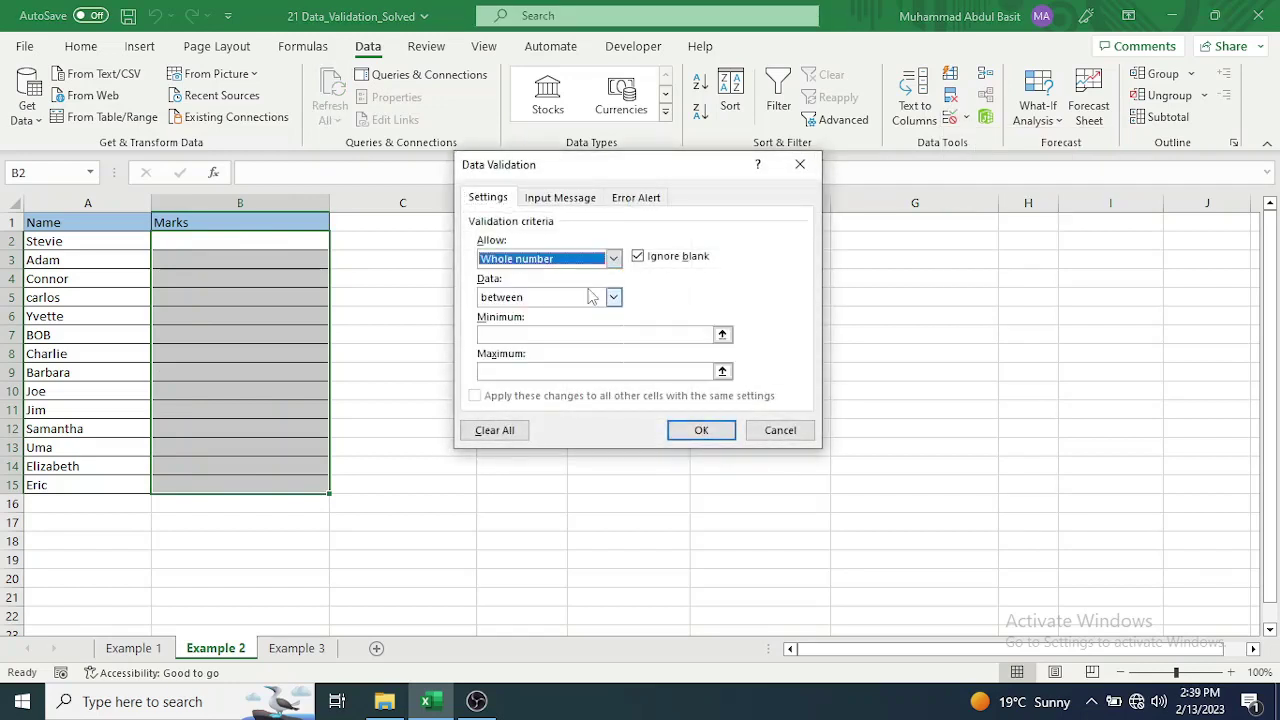
left_click(521, 336)
type("0")
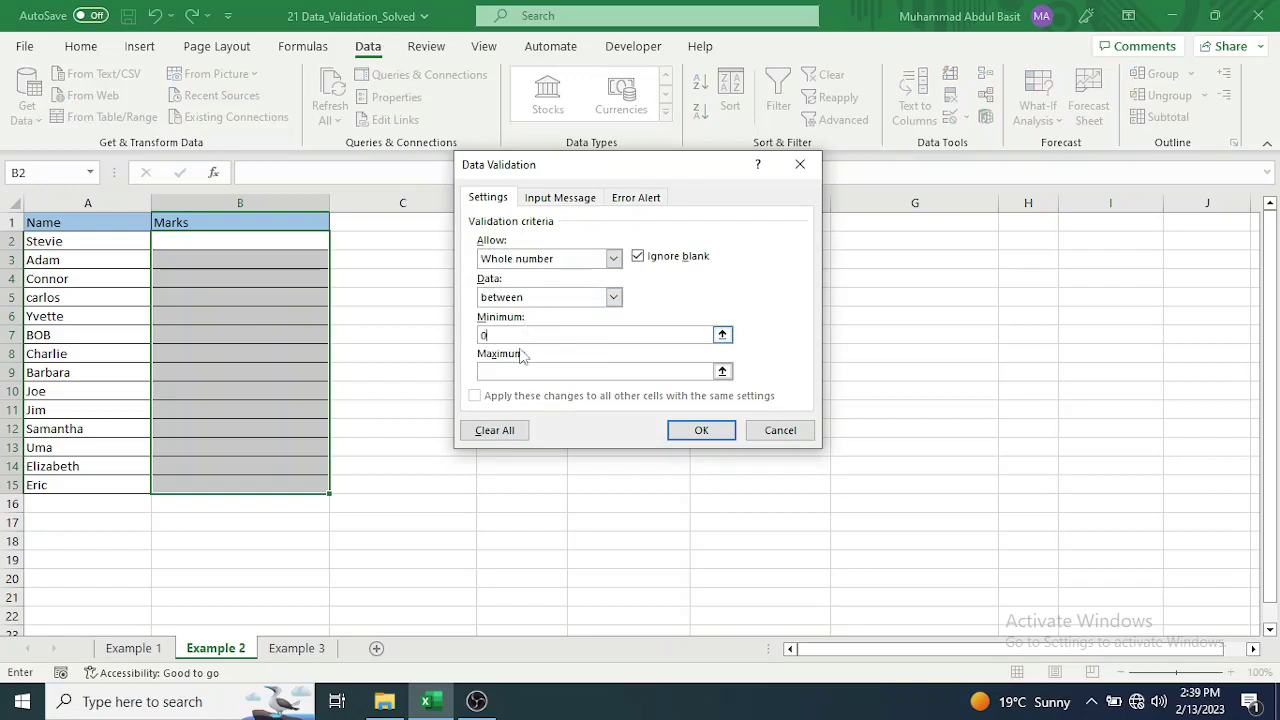
left_click(516, 371)
type("100")
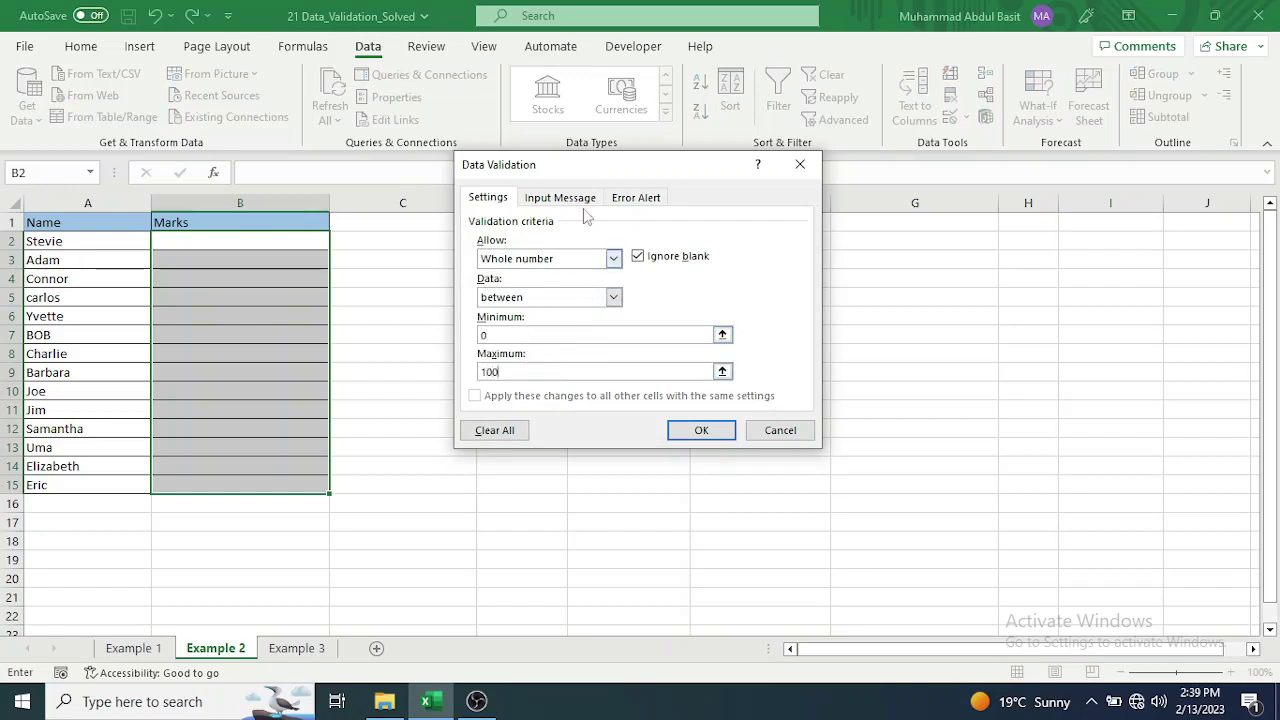
Add an input message titled 'Marks Rule' reading 'Enter Marks between 0 to 100'.
left_click(550, 201)
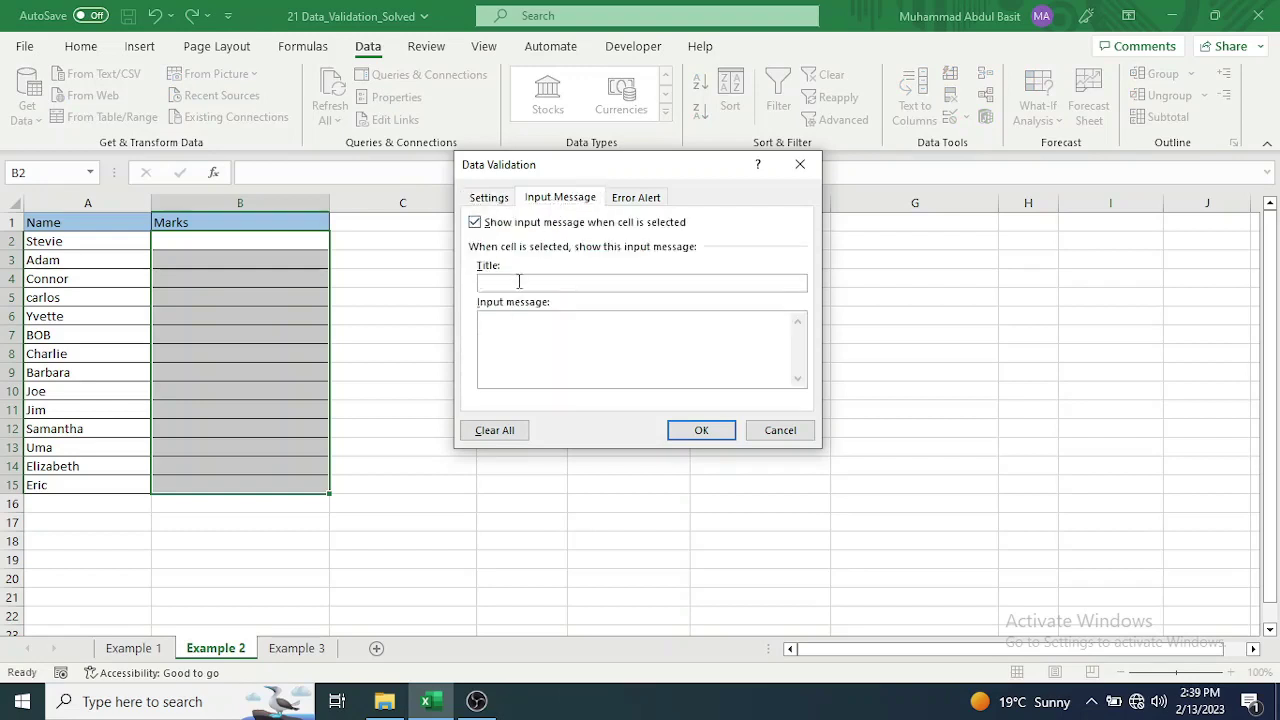
type("Marks Rule")
left_click(527, 320)
type("Enter Ma")
key("BackSpace")
key("BackSpace")
type("Marks ")
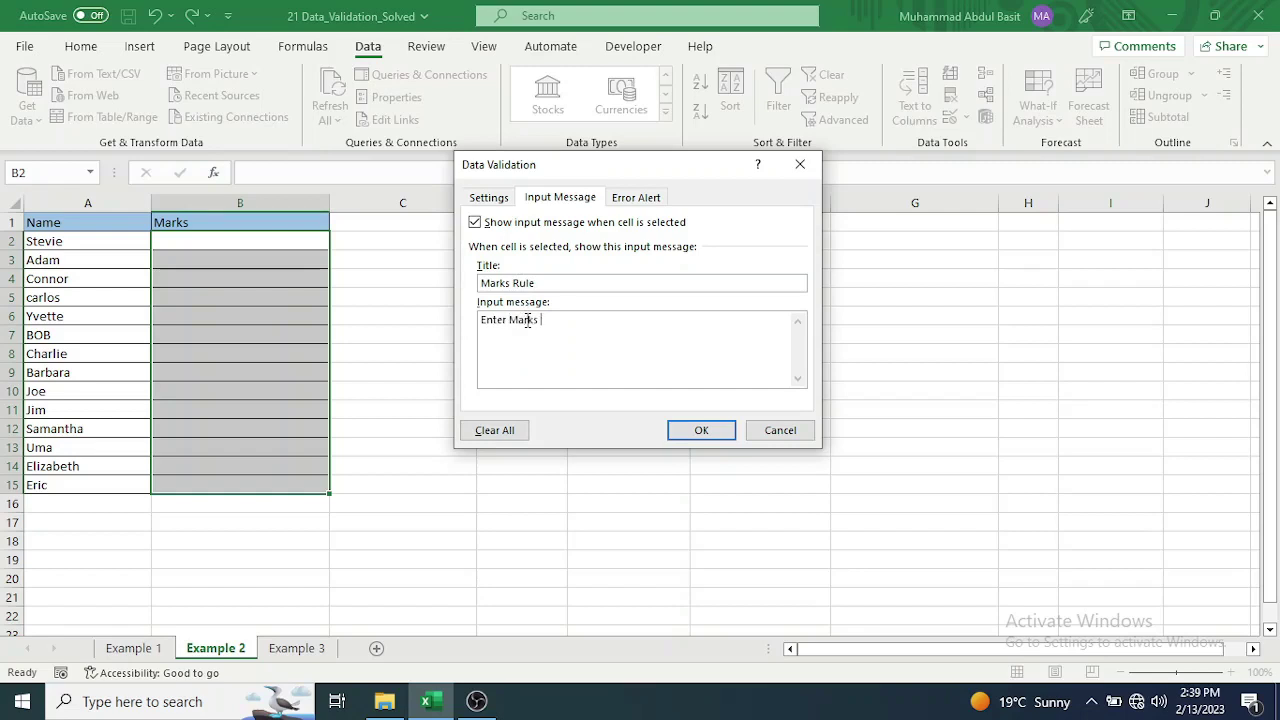
type("between 0 to100")
key("BackSpace")
key("BackSpace")
key("BackSpace")
type("100")
Give the Stop error alert the title 'Error' and message 'Marks cannot be greater than 100 or less than 0'.
left_click(638, 199)
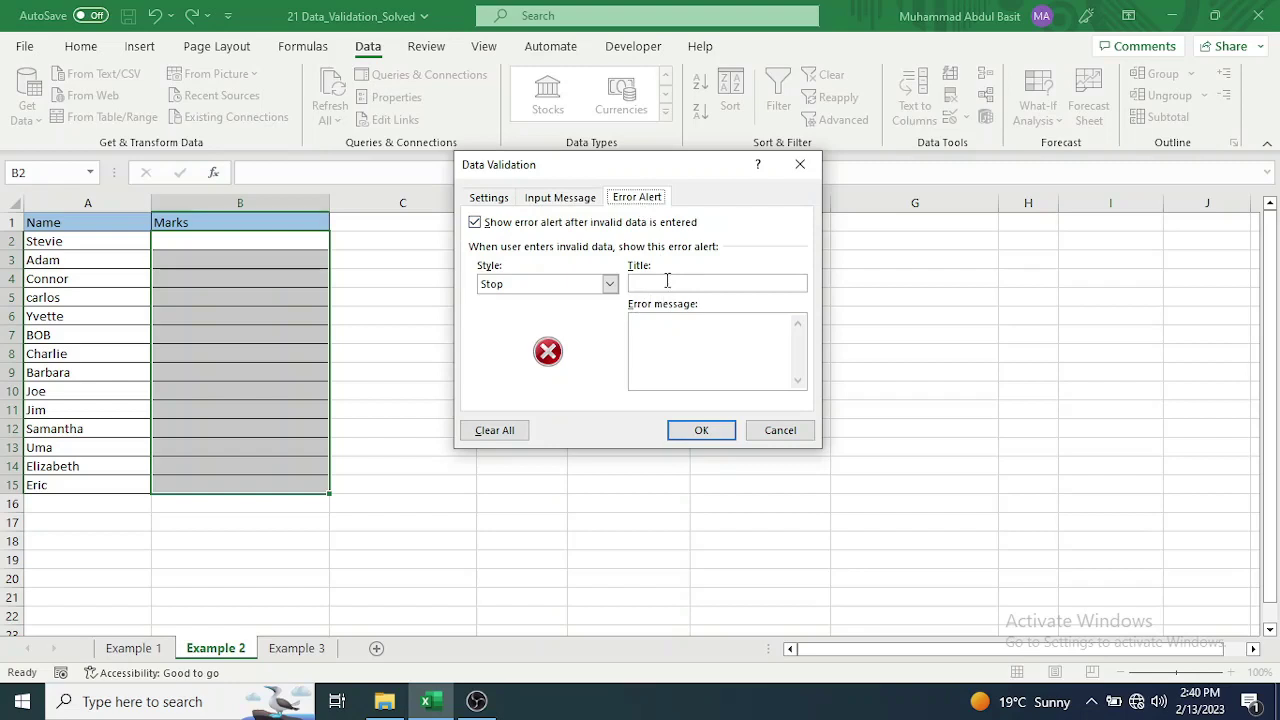
left_click(667, 281)
type("Error")
type("YO")
key("BackSpace")
key("BackSpace")
type("Y")
key("BackSpace")
type("Marks e")
type("anno")
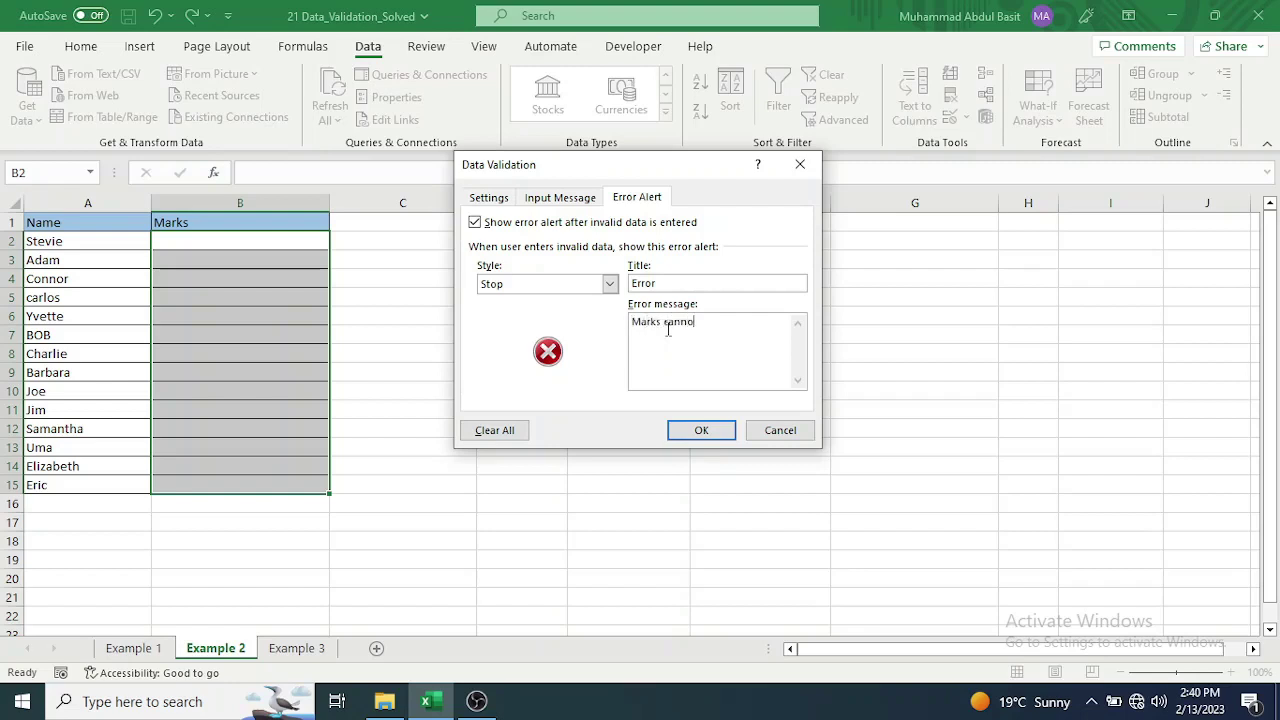
type("t be greater then")
key("BackSpace")
type("an 1000 or less")
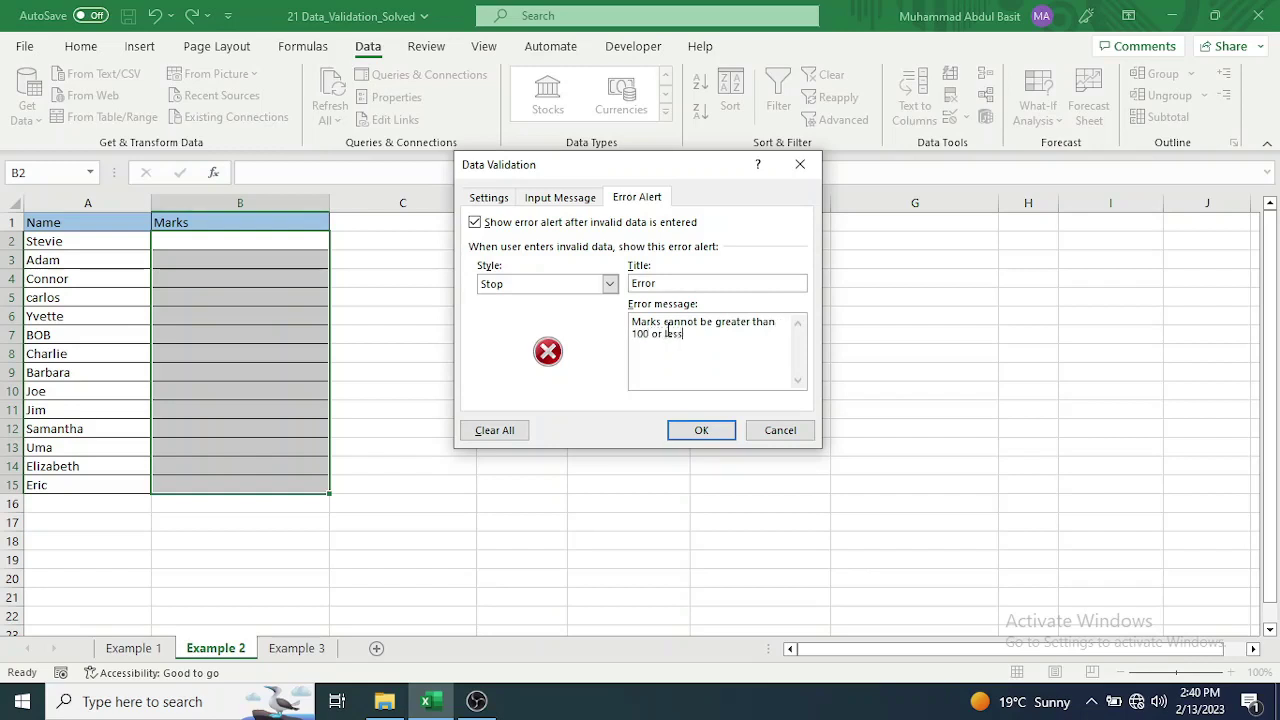
type(" than 0")
Apply the Marks rule and enter 45 and 56 in B2 and B3.
left_click(699, 430)
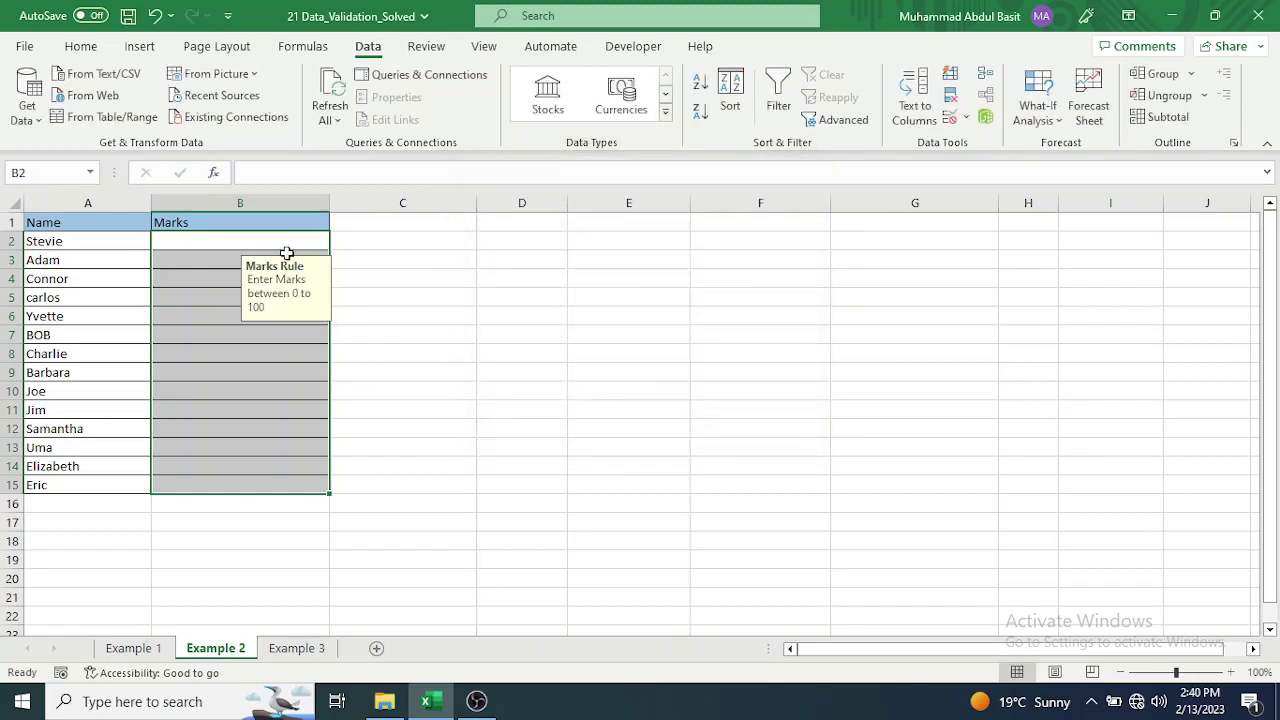
left_click(243, 241)
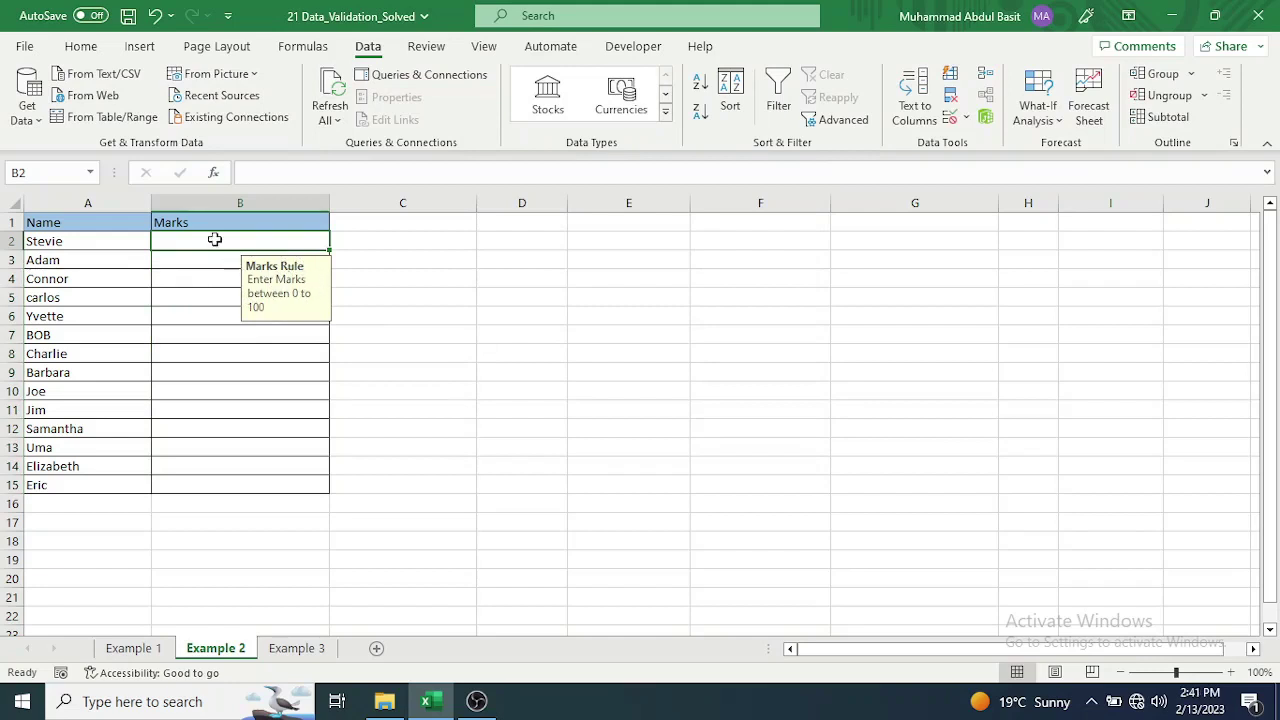
type("45")
key("Return")
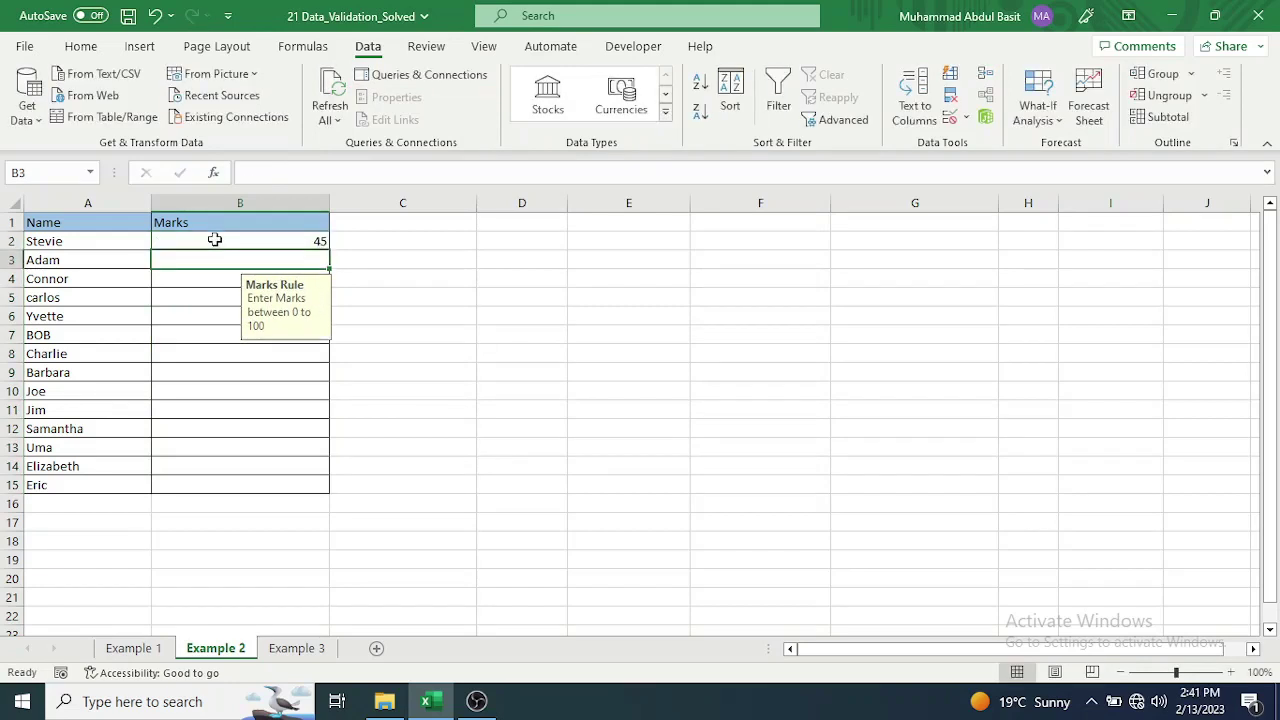
type("56")
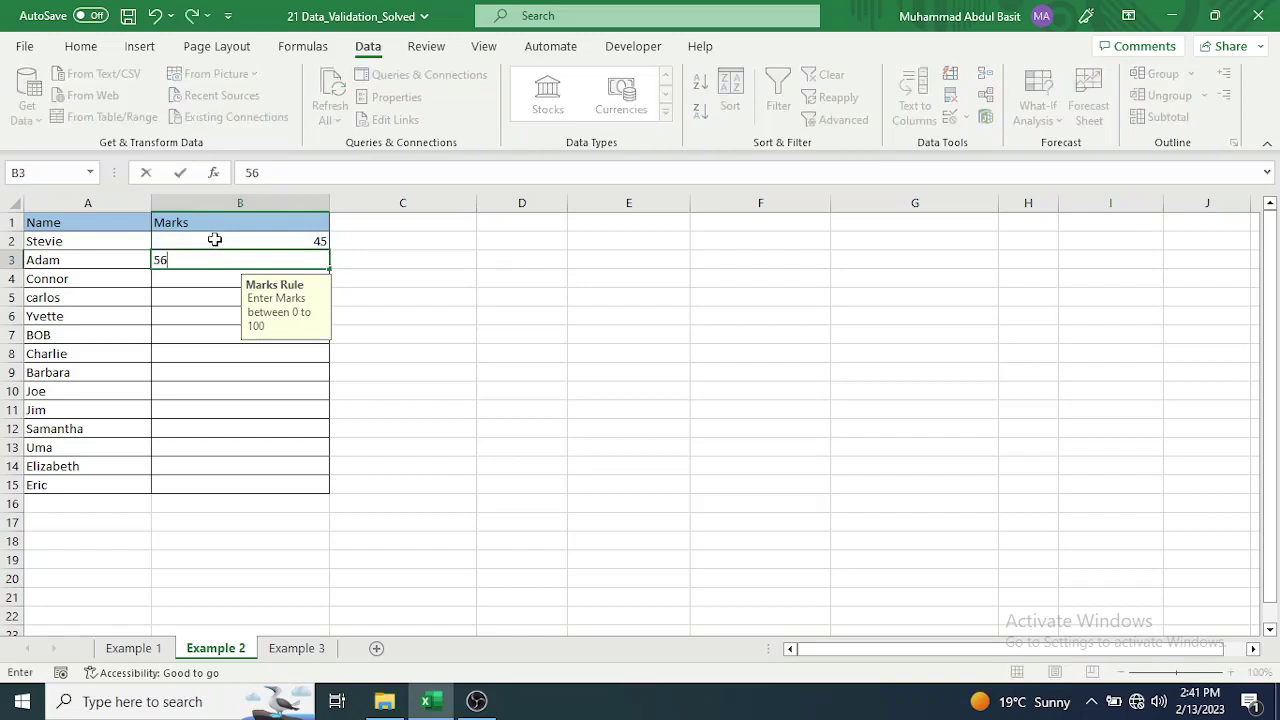
key("Return")
Confirm -5 is rejected, retry with 5 in B4, then enter 64 and 23.
type("-5")
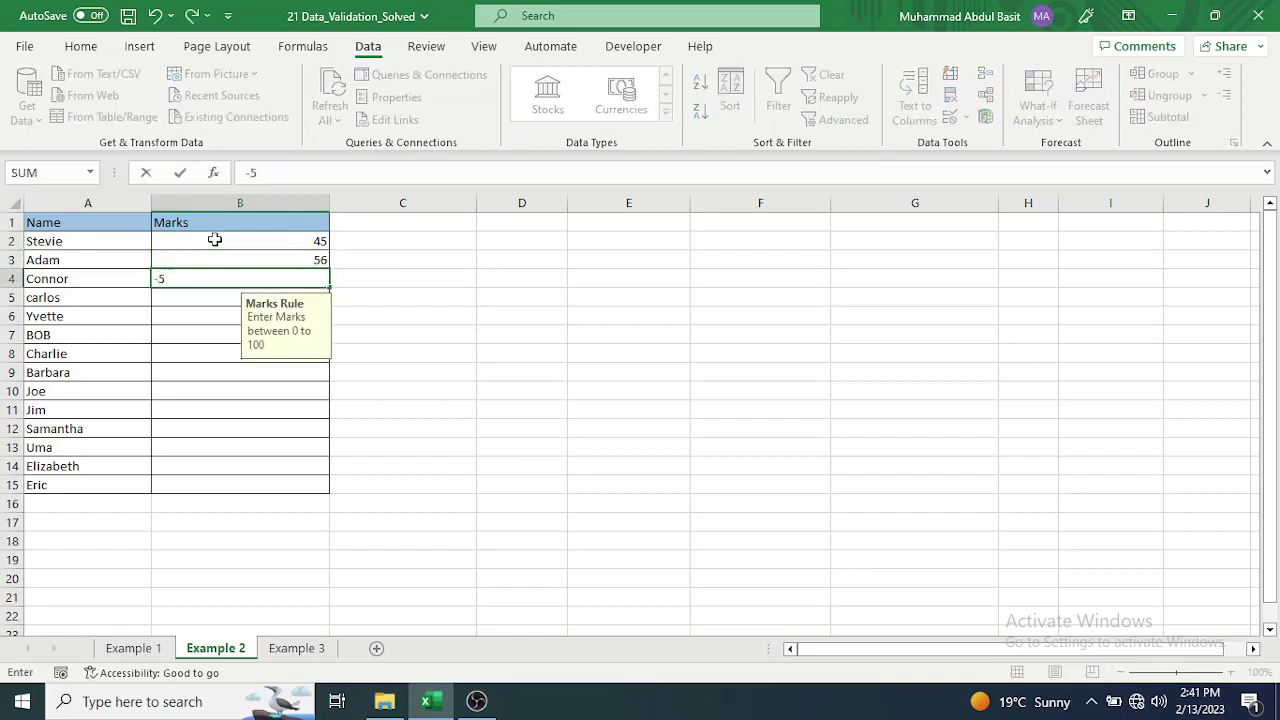
key("Return")
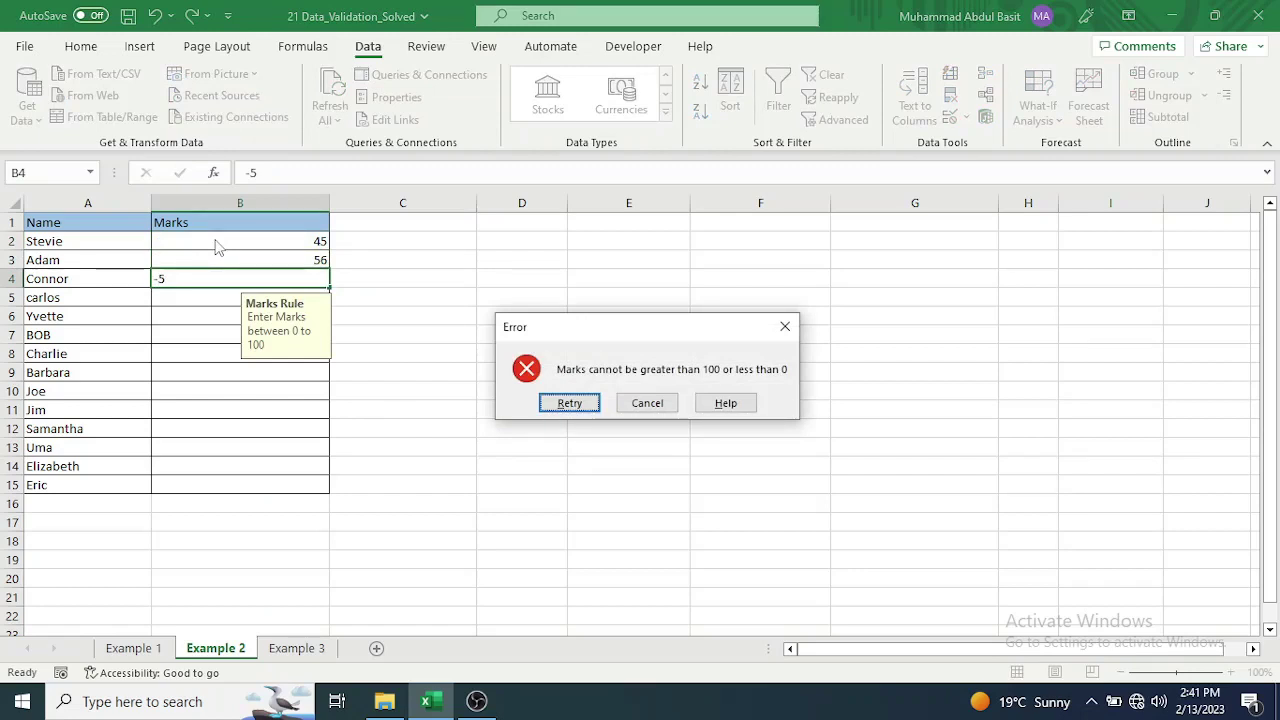
left_click(555, 401)
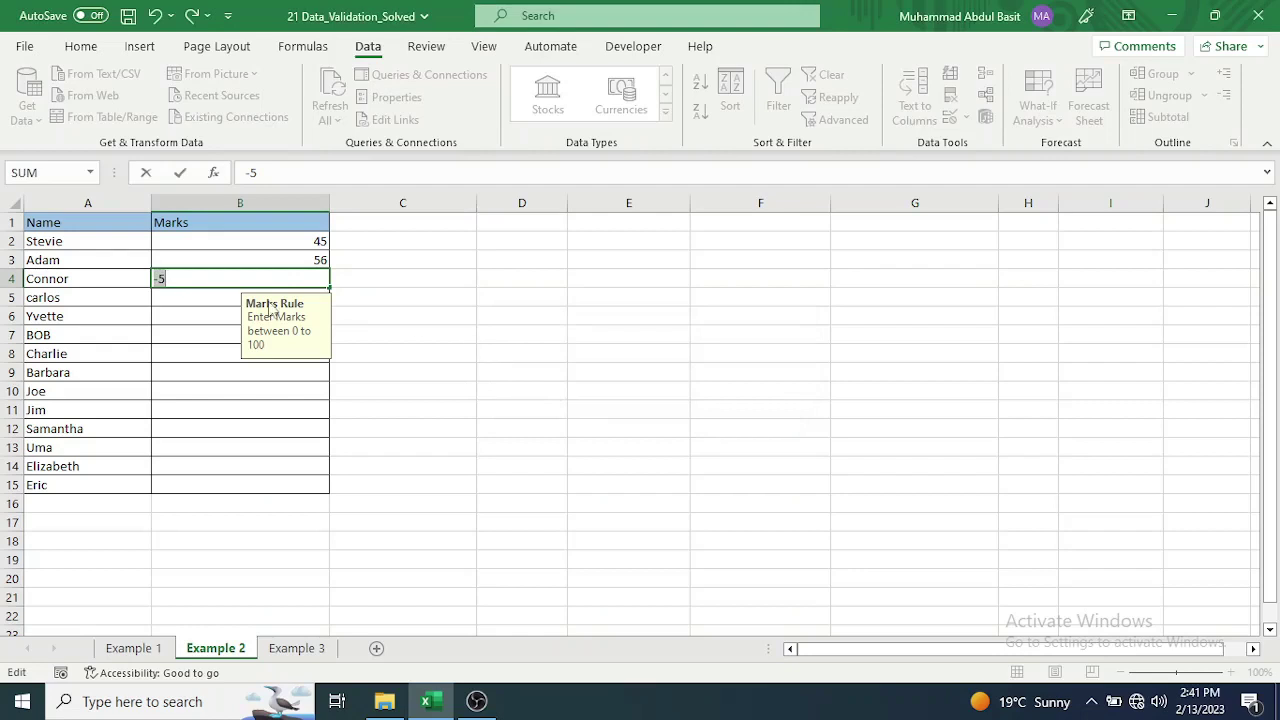
type("5")
key("Return")
type("64")
key("Return")
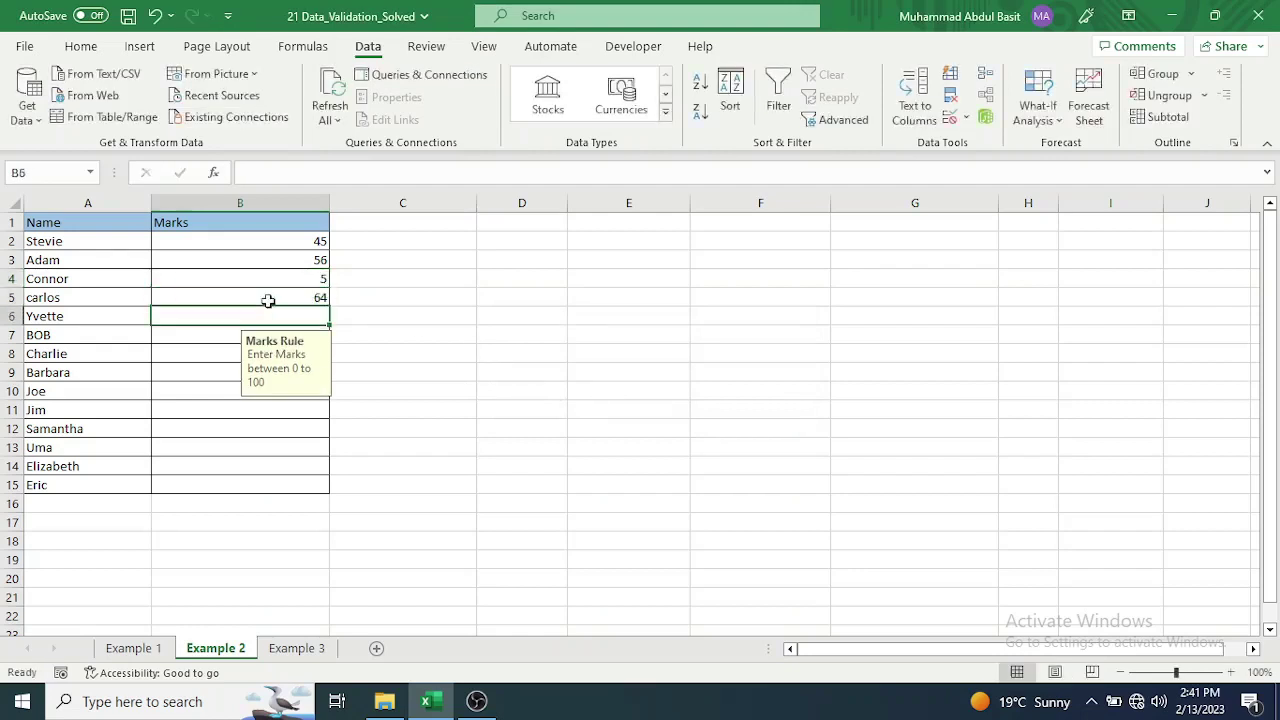
type("23")
key("Return")
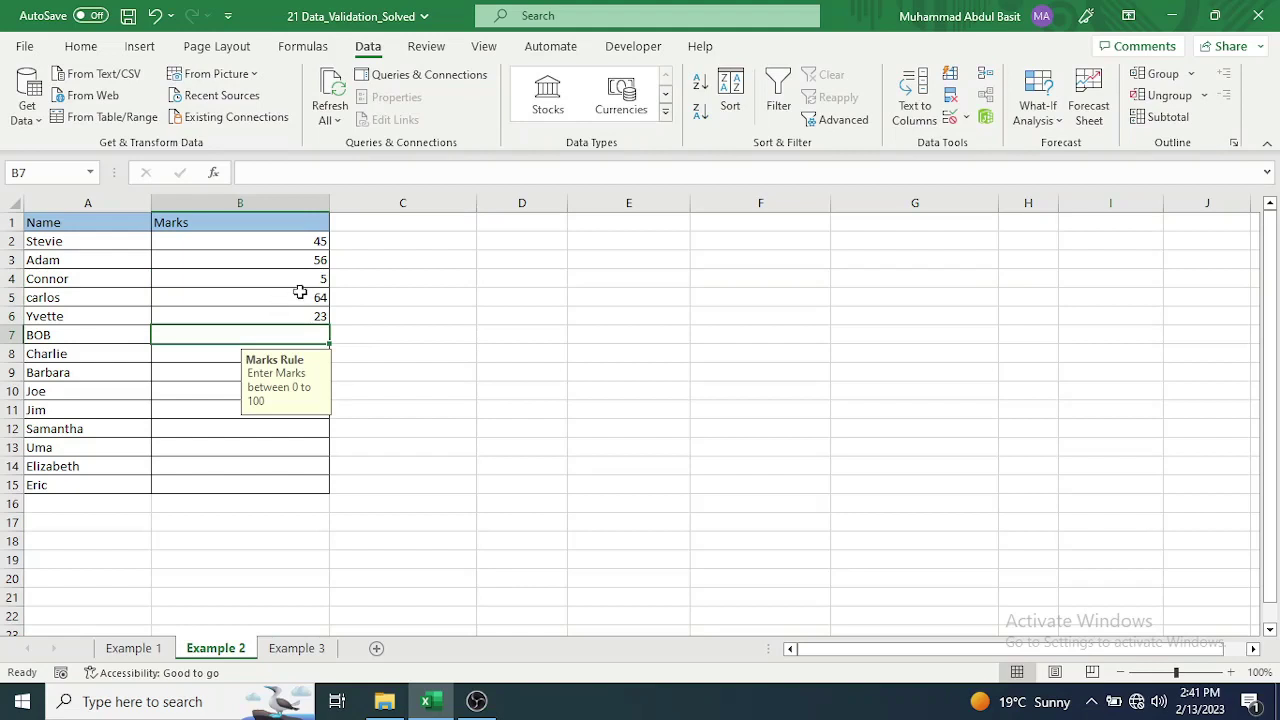
left_click(296, 648)
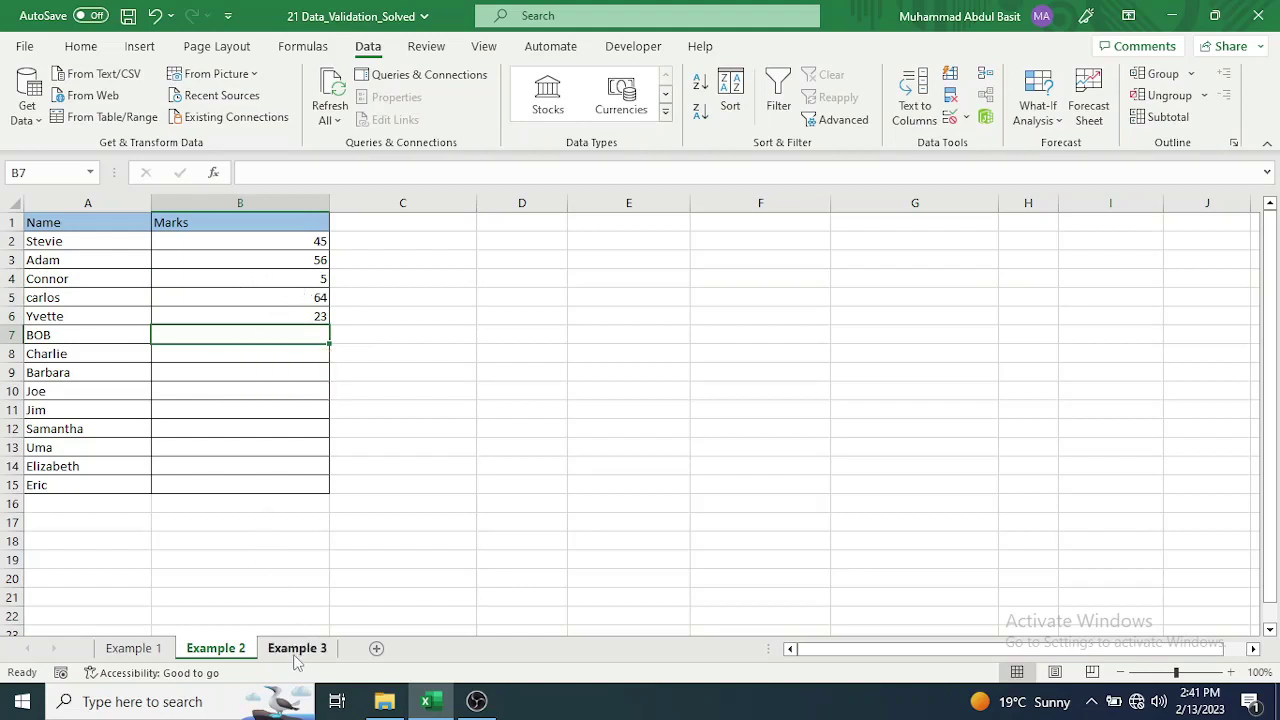
Select the Pin Number cells B2:B15 on Example 3 and bring up Data Validation.
left_click(192, 246)
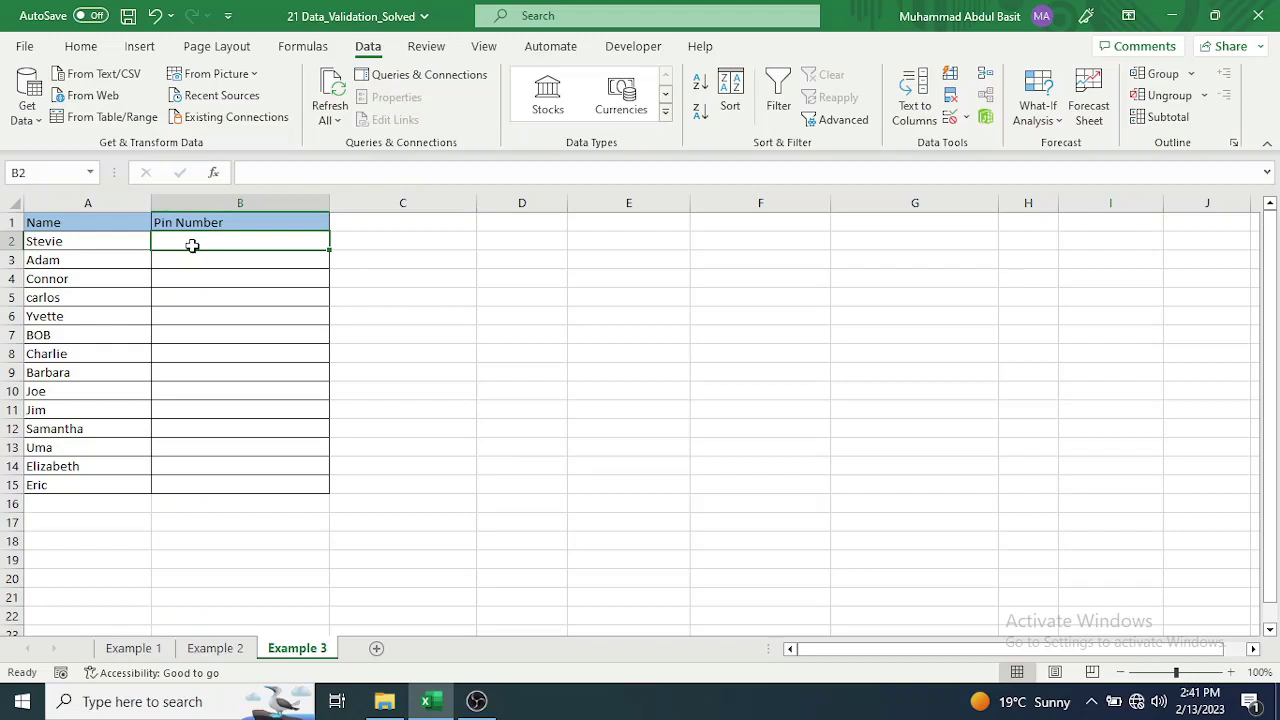
left_click_drag(192, 245, 206, 481)
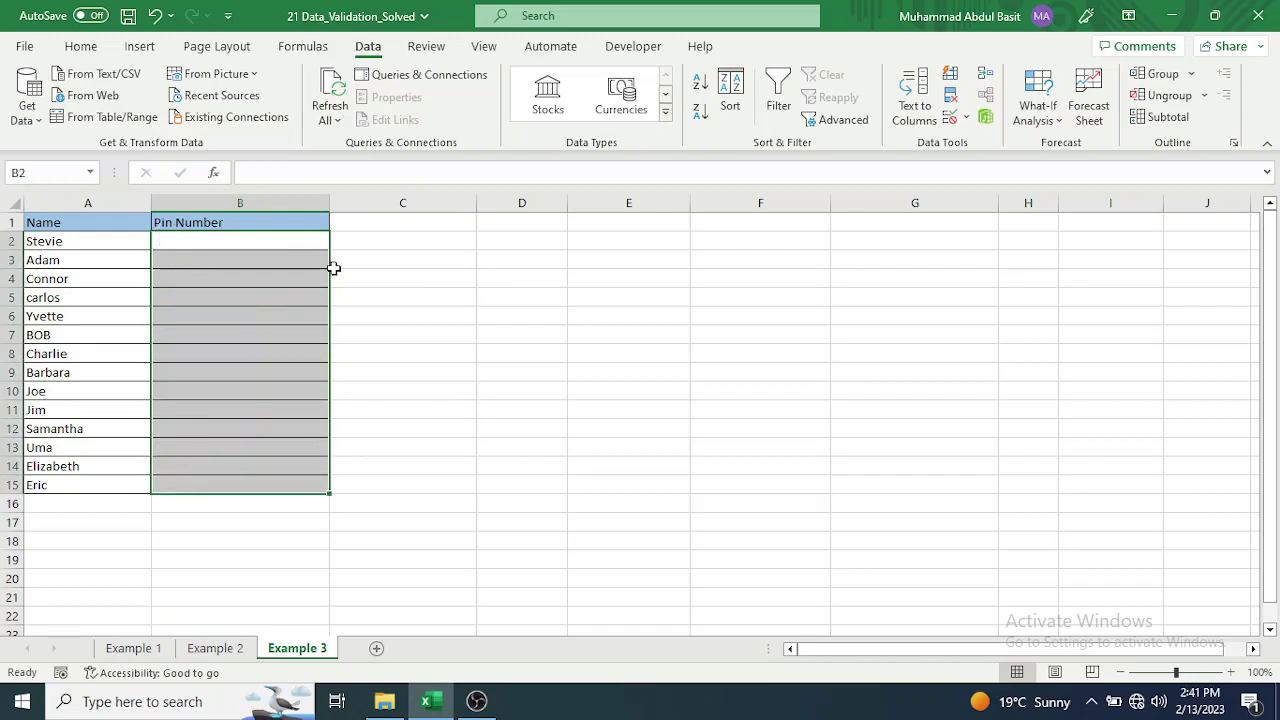
left_click(967, 119)
left_click(980, 143)
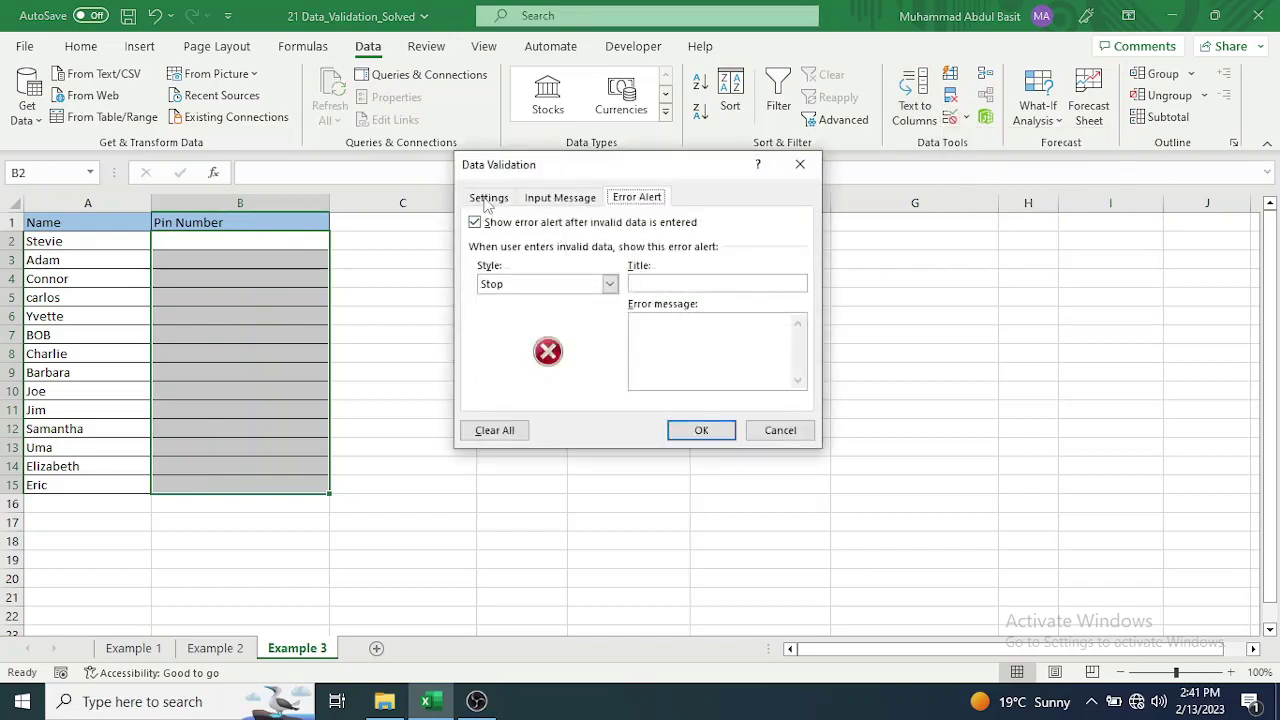
Restrict Pin Number entries to a text length equal to 4.
left_click(488, 199)
left_click(613, 259)
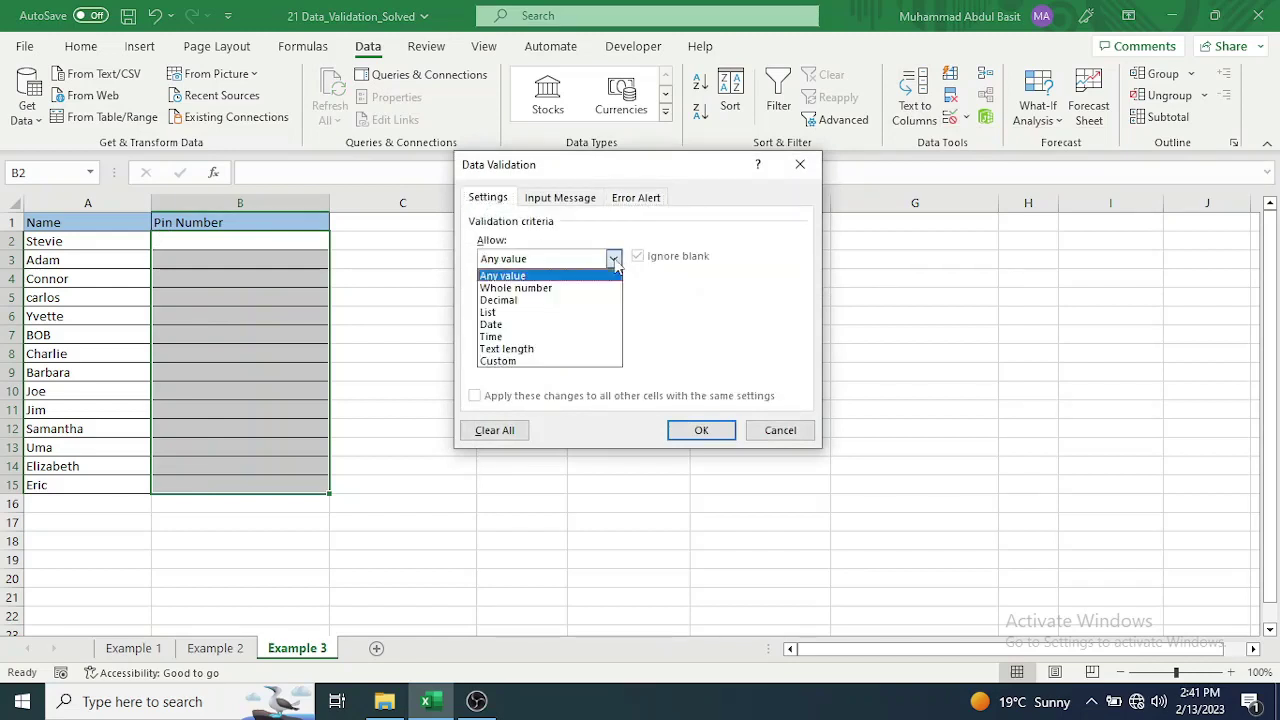
left_click(588, 349)
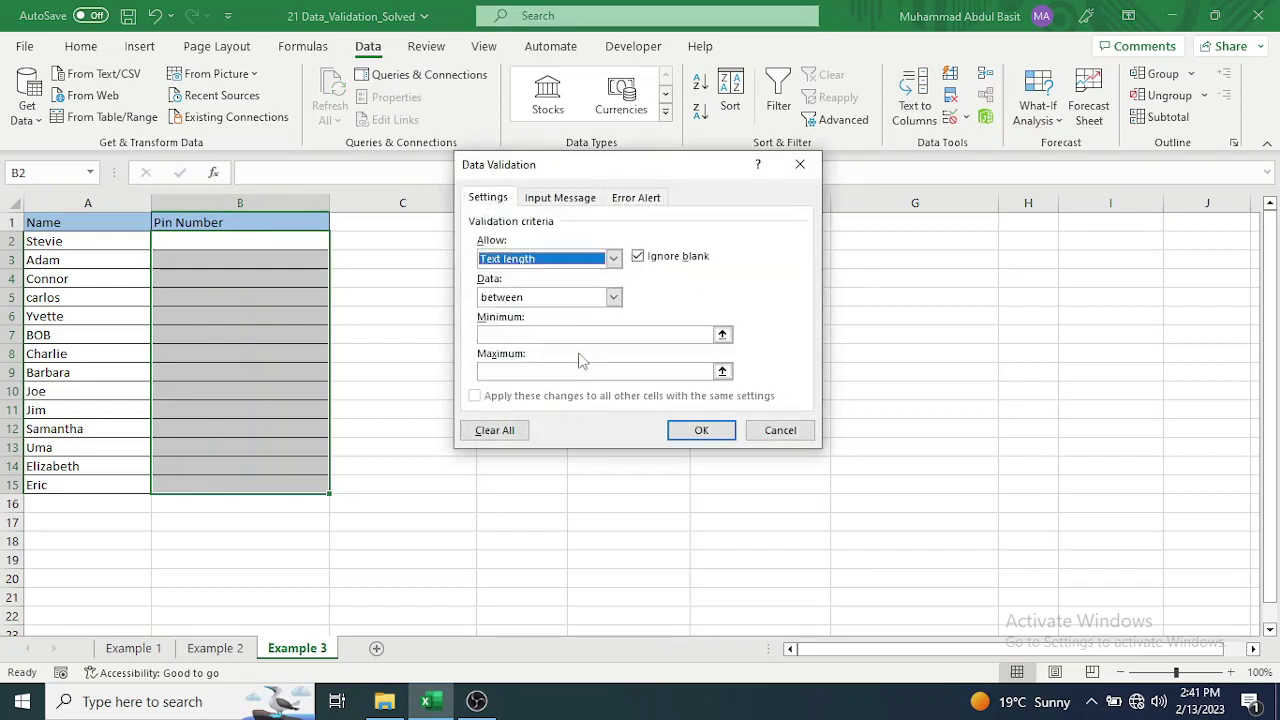
left_click(615, 300)
left_click(606, 340)
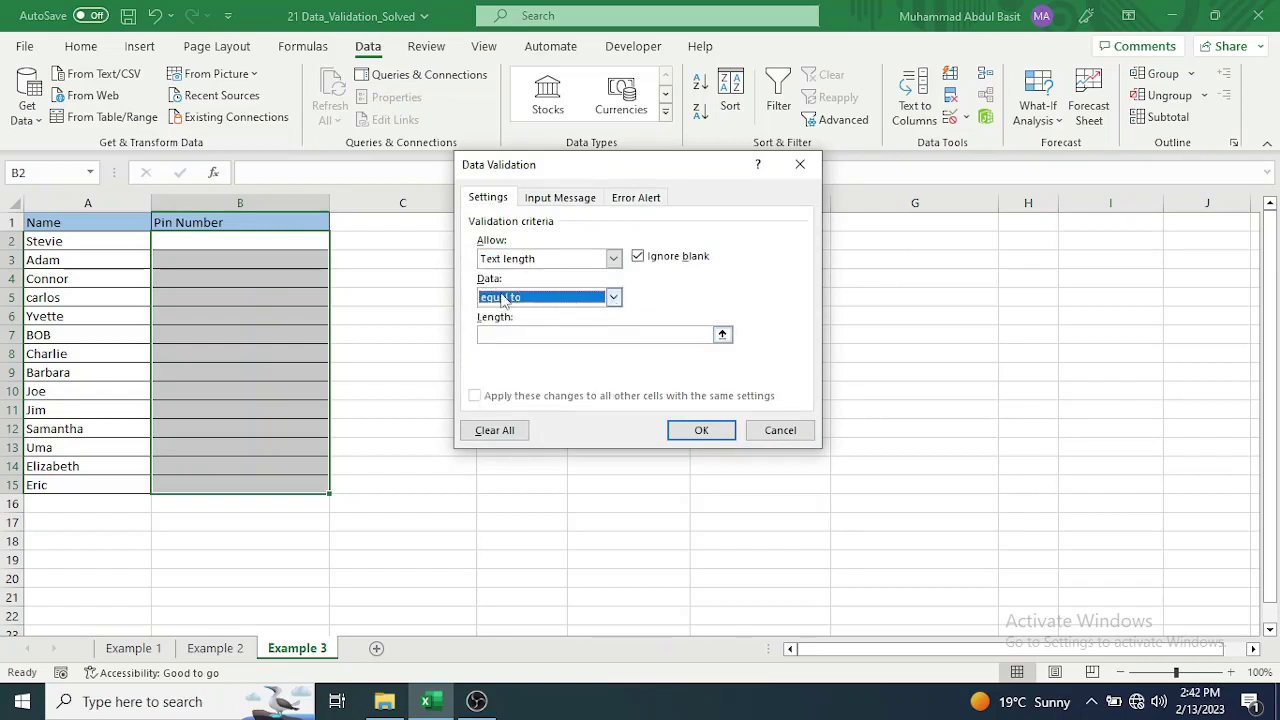
left_click(613, 298)
left_click(614, 300)
left_click(508, 335)
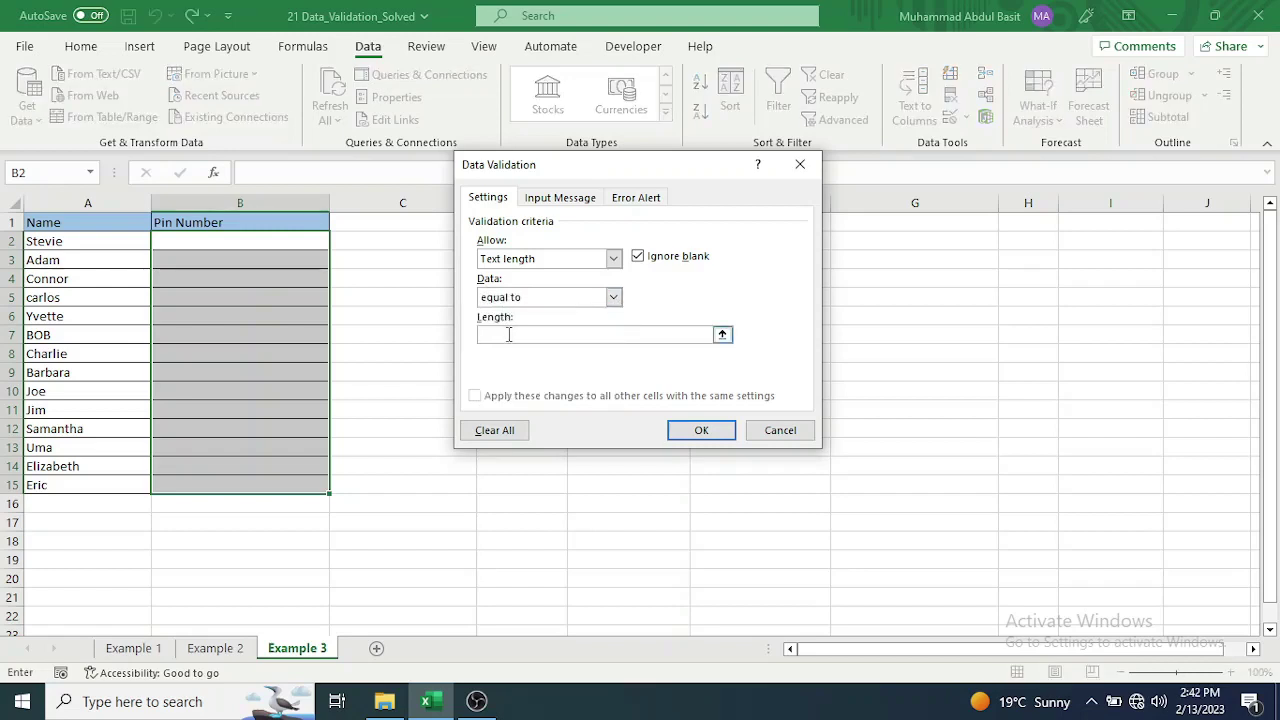
type("4")
Add an input message titled 'Msg' reading 'Please Enter 4 digit number' and apply the rule.
left_click(566, 199)
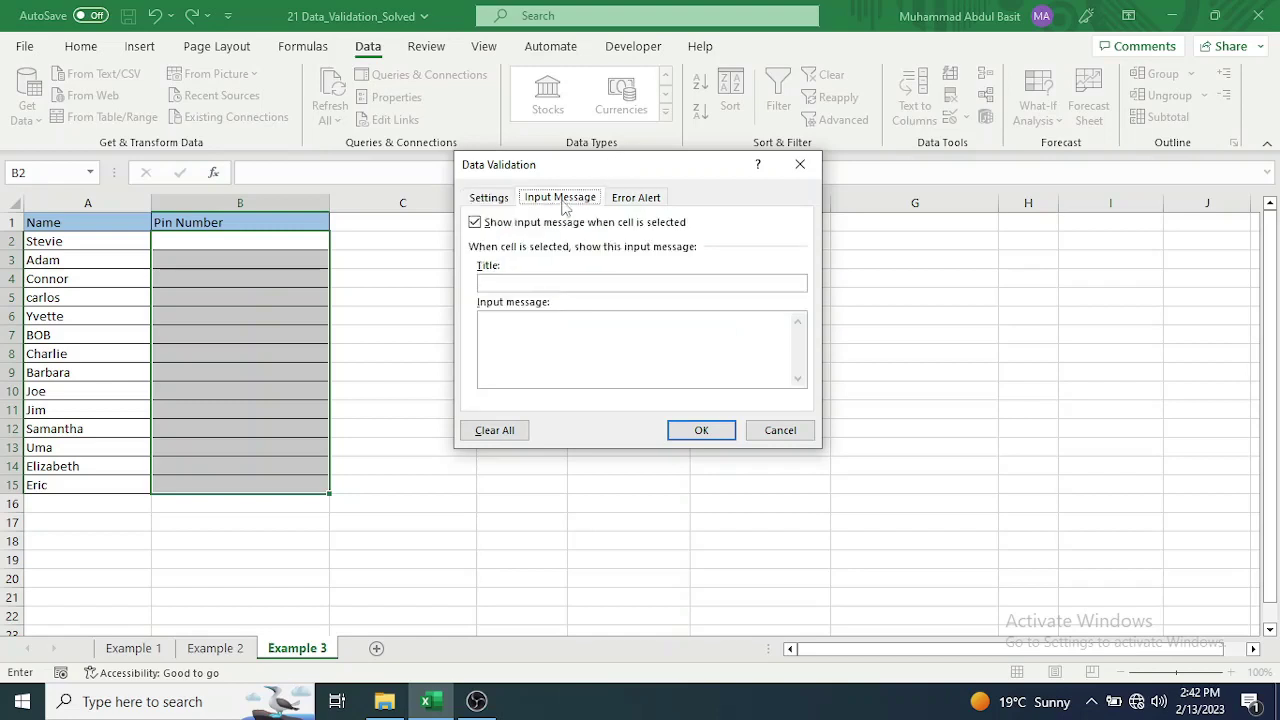
left_click(500, 283)
type("Msg")
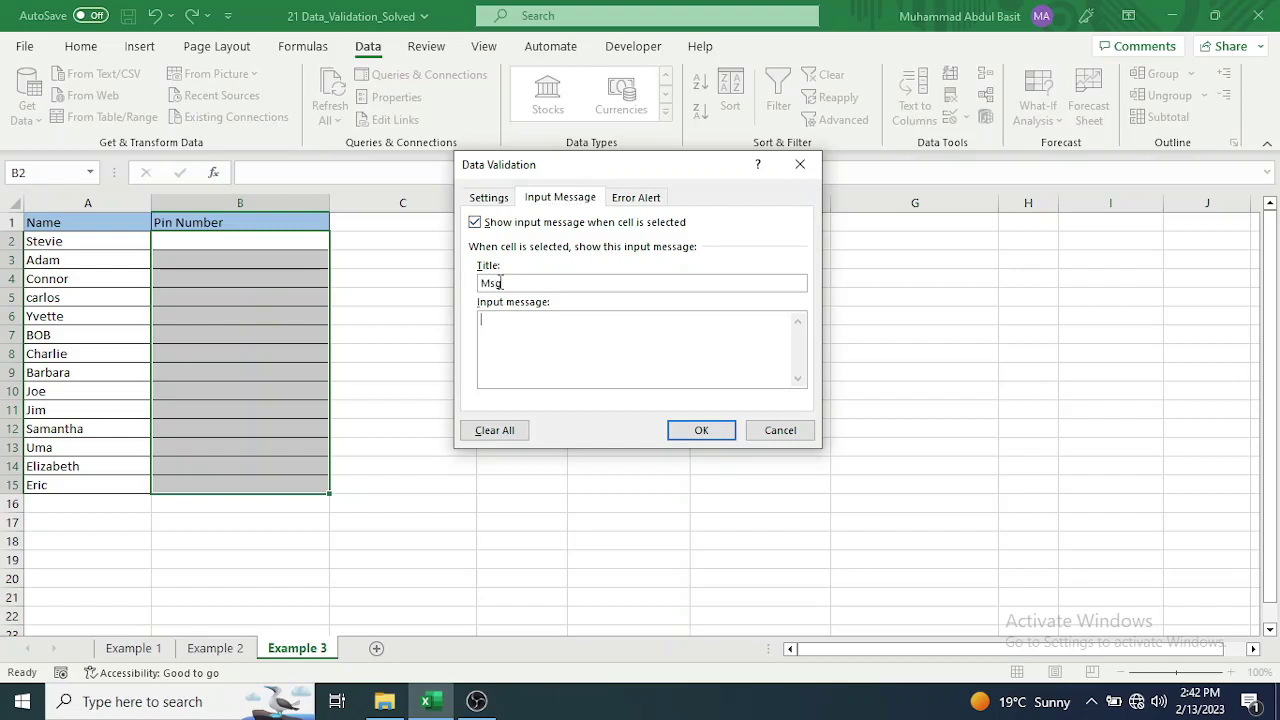
type("Please Enter 4 digit number")
left_click(704, 438)
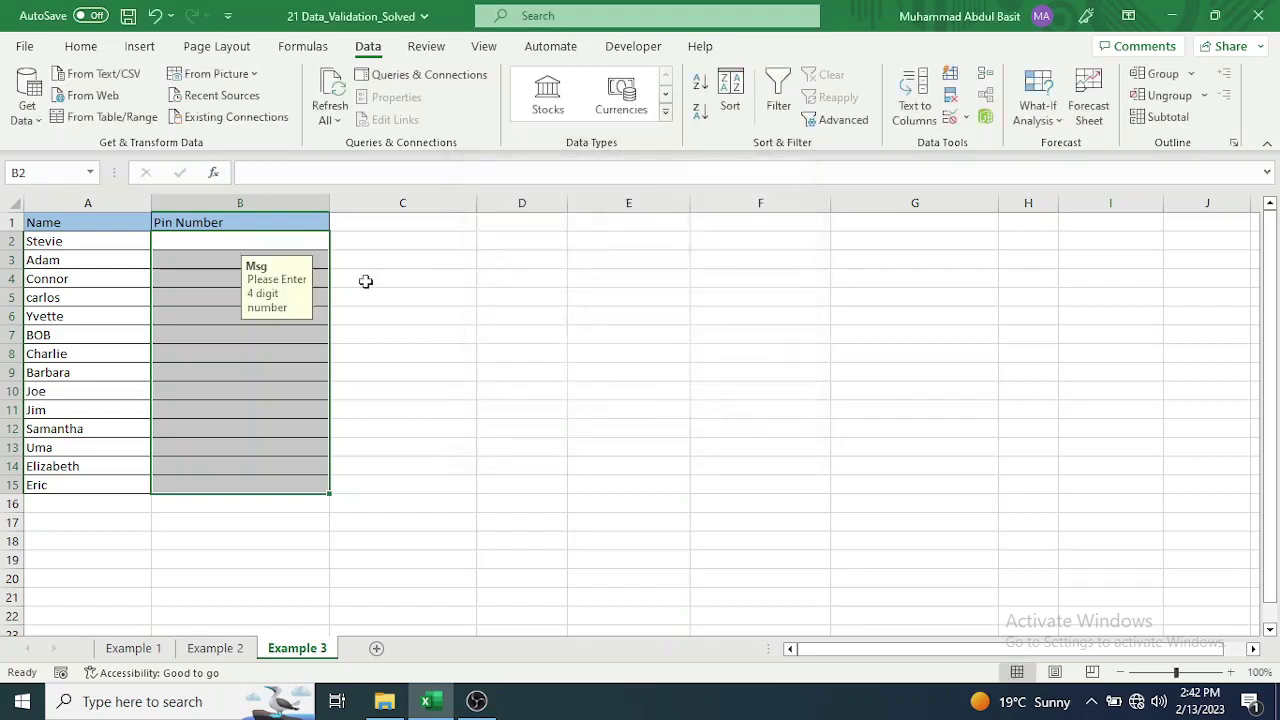
left_click(197, 241)
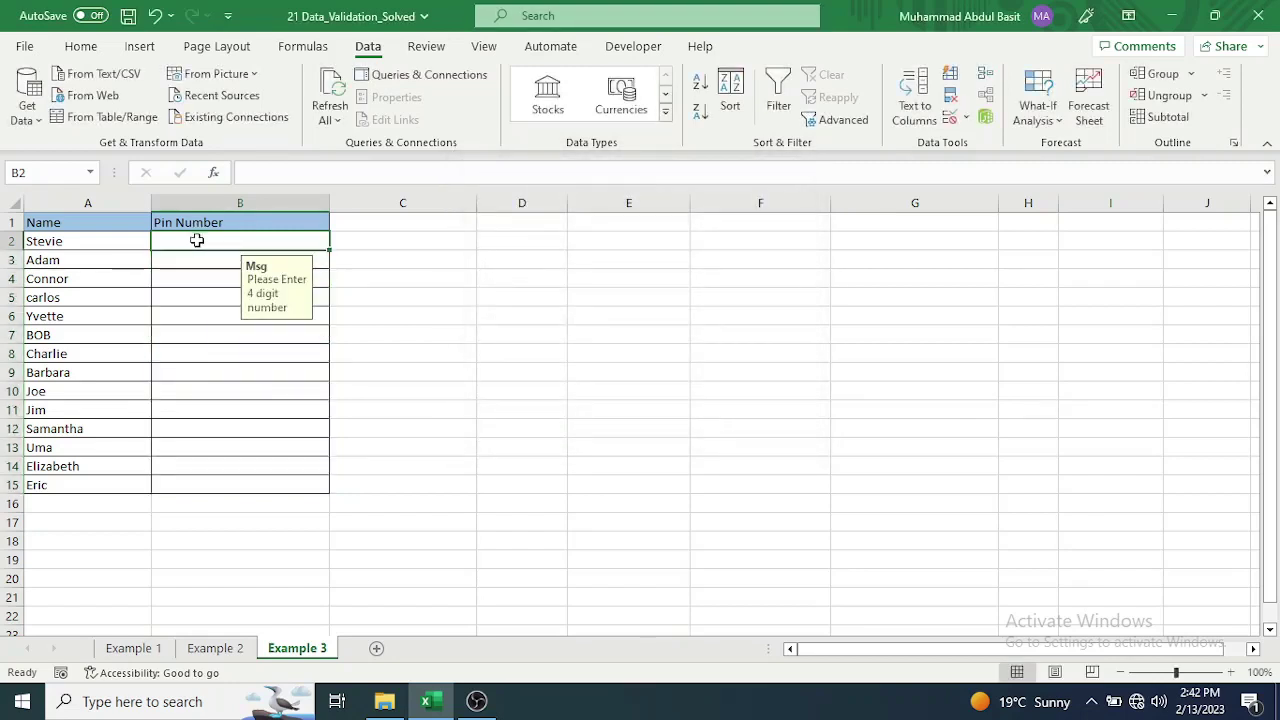
type("4324")
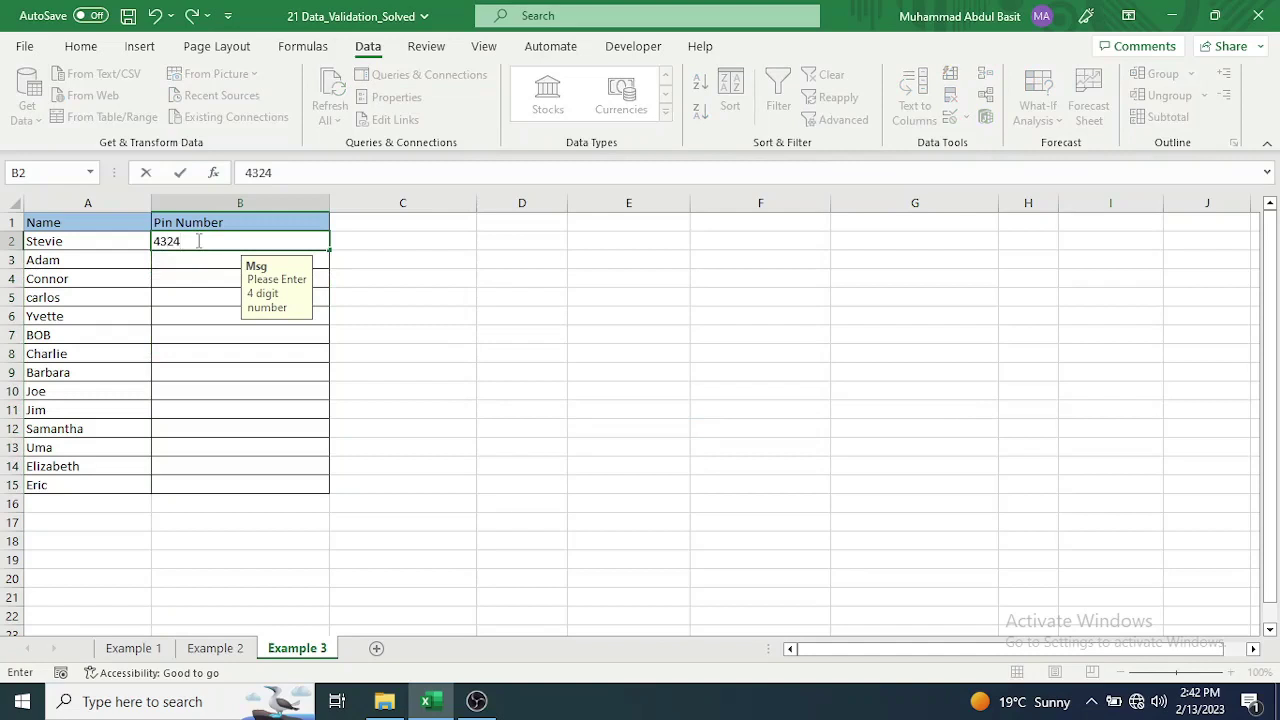
key("Return")
type("123")
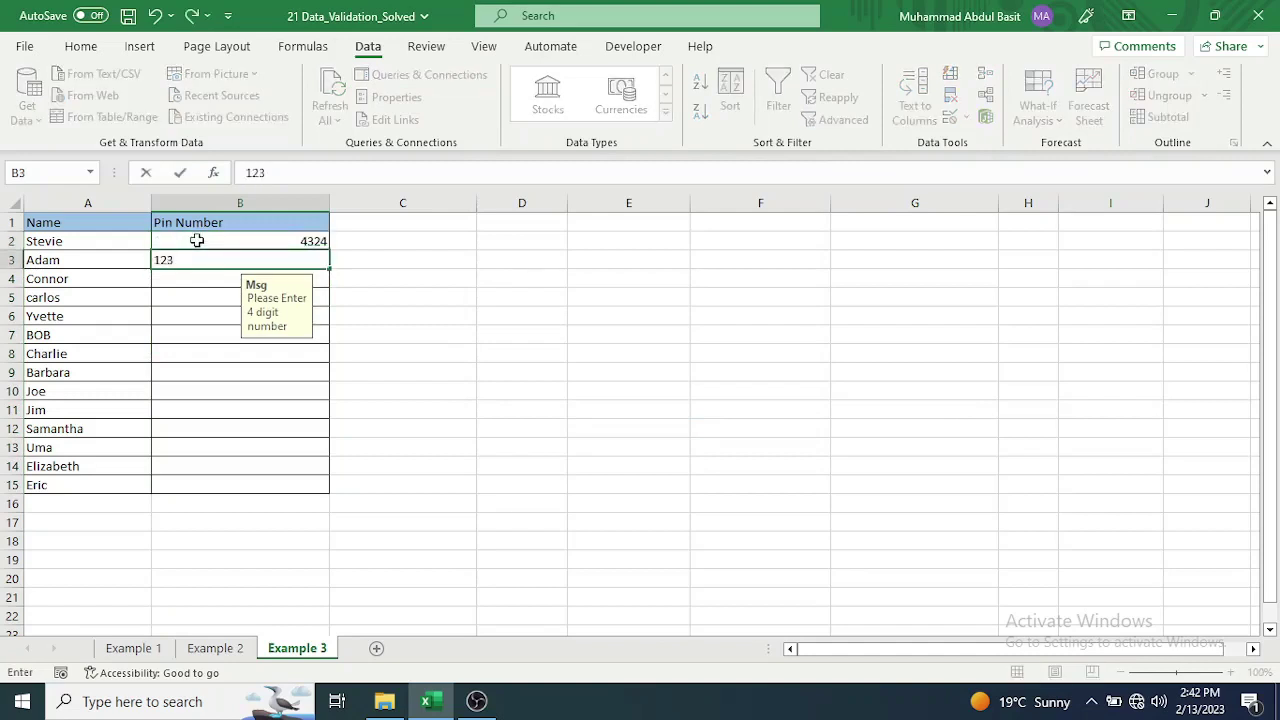
key("Return")
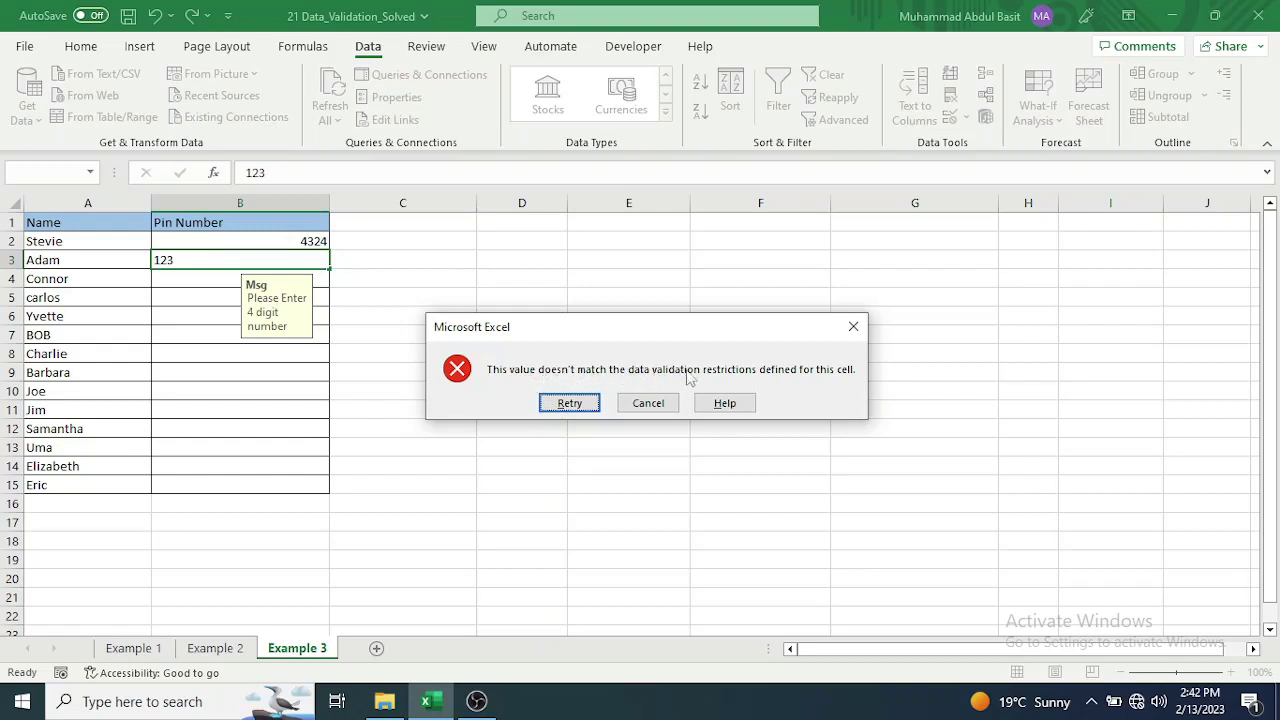
left_click(570, 403)
left_click(216, 260)
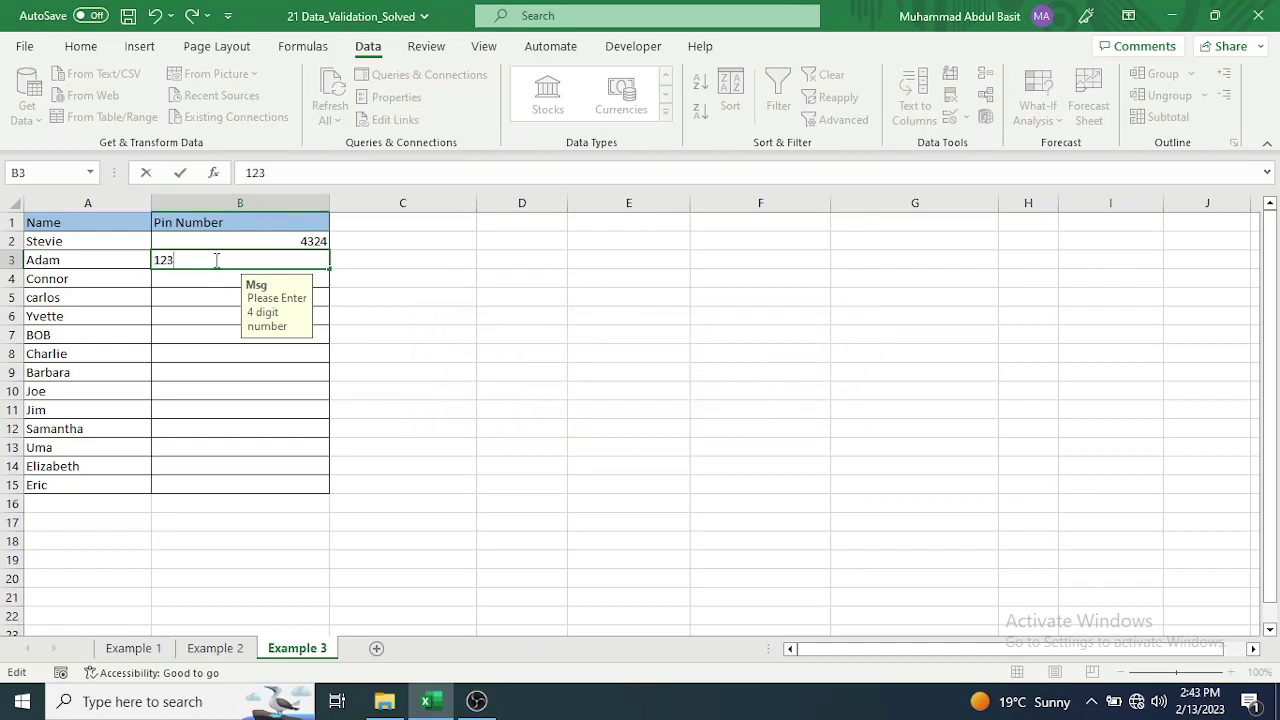
type("4")
key("Return")
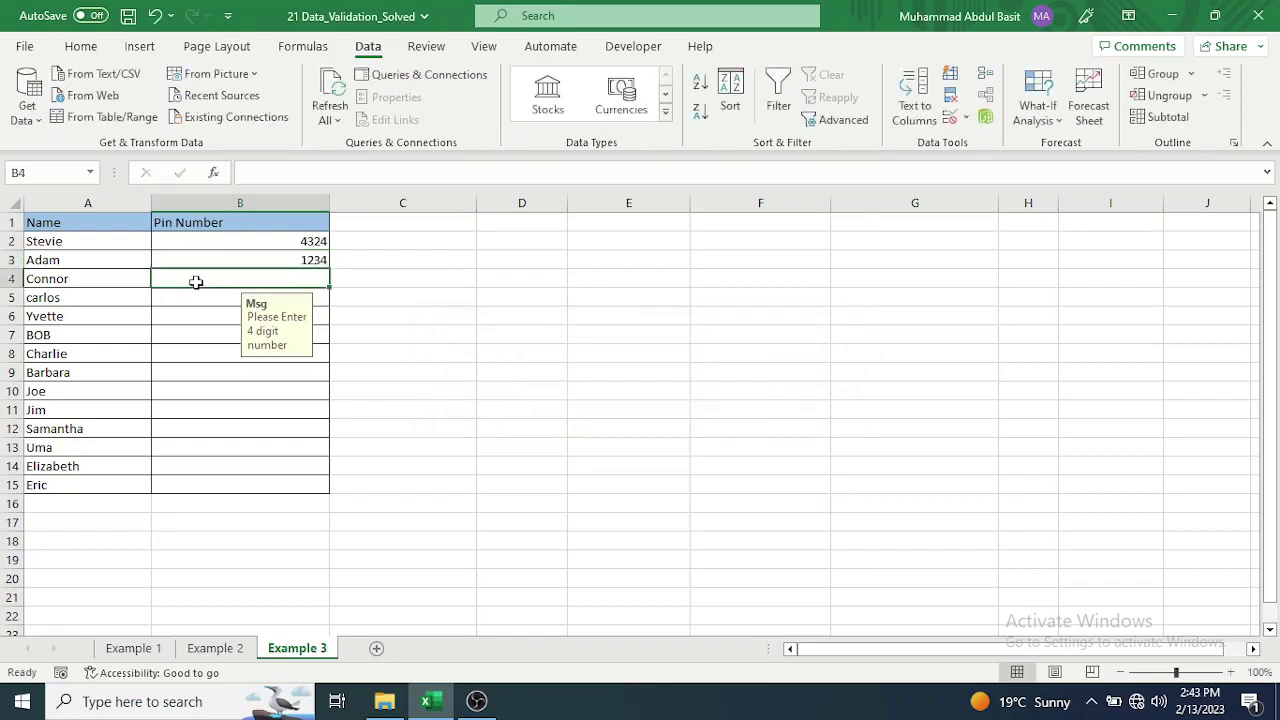
In B4, have the entries 12345 and 4 rejected, then enter pin 1234.
type("12345")
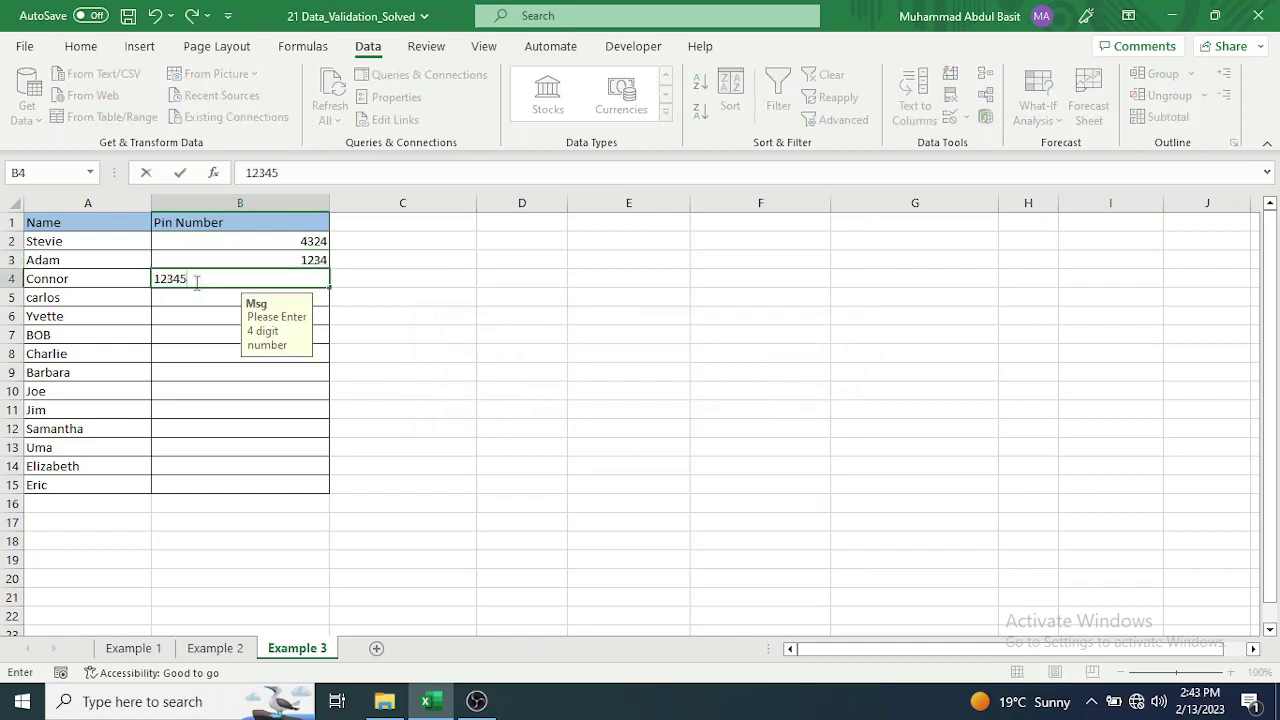
key("Return")
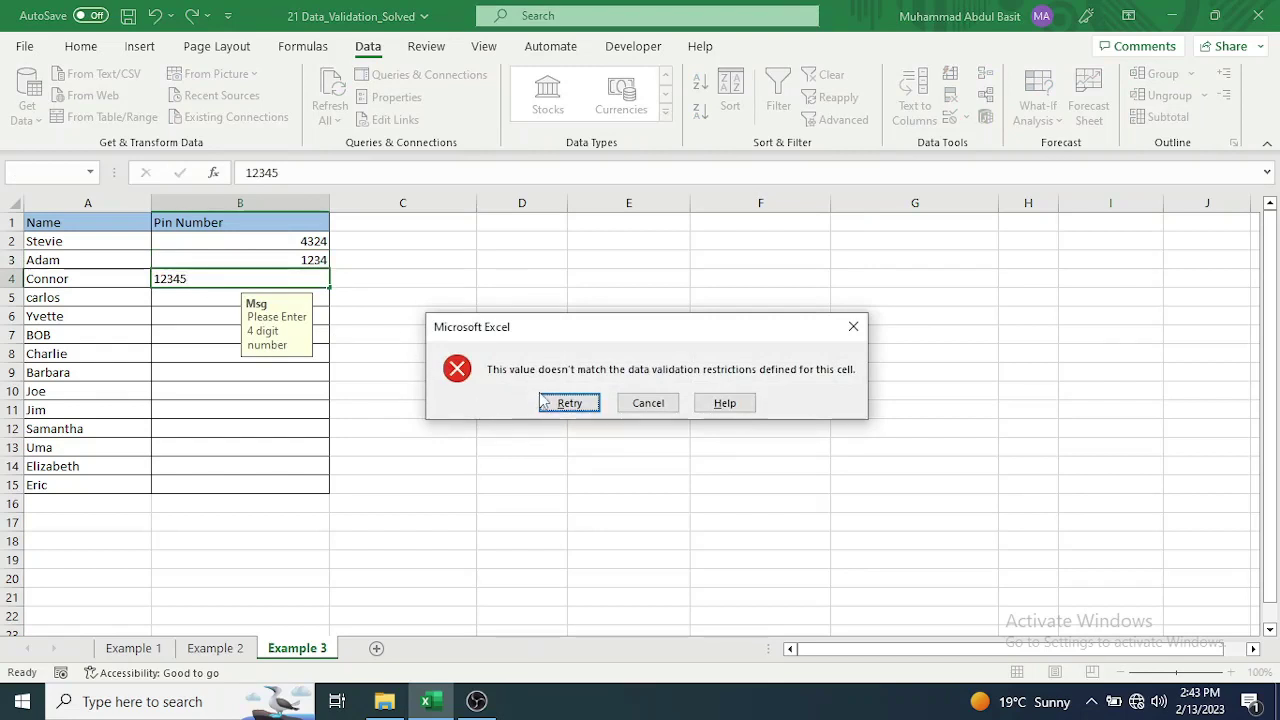
left_click(560, 405)
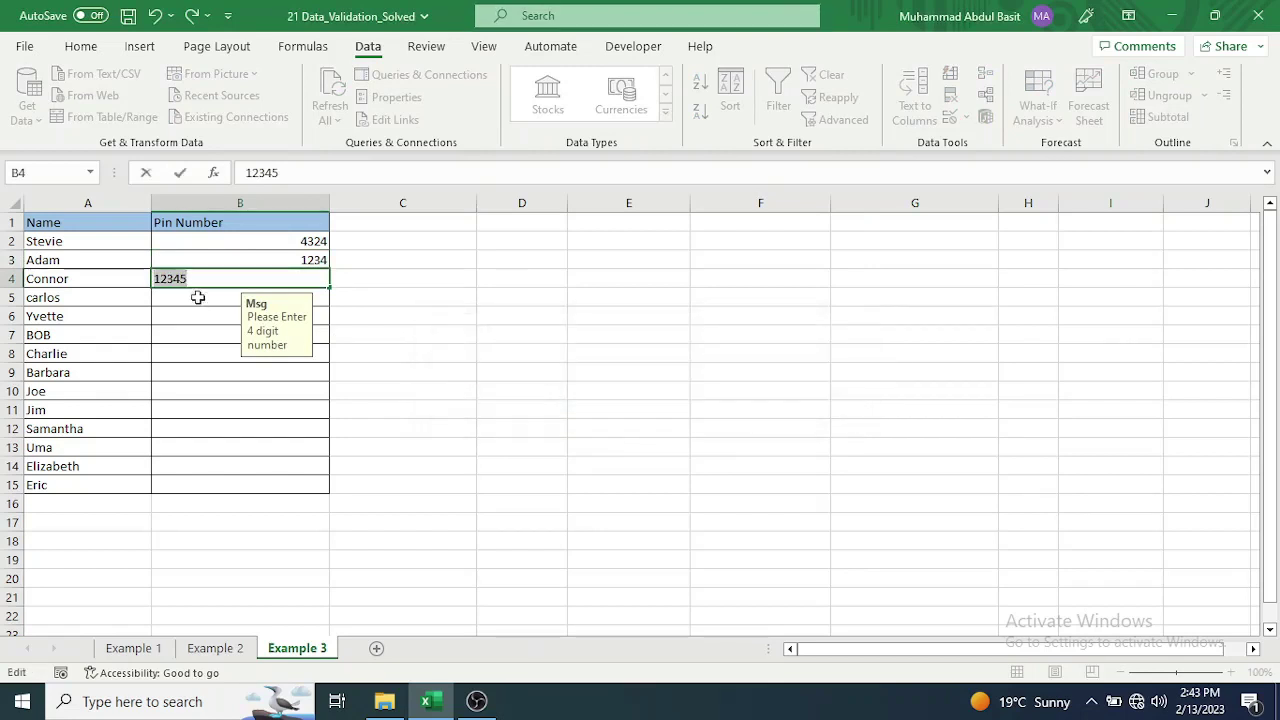
key("BackSpace")
type("4")
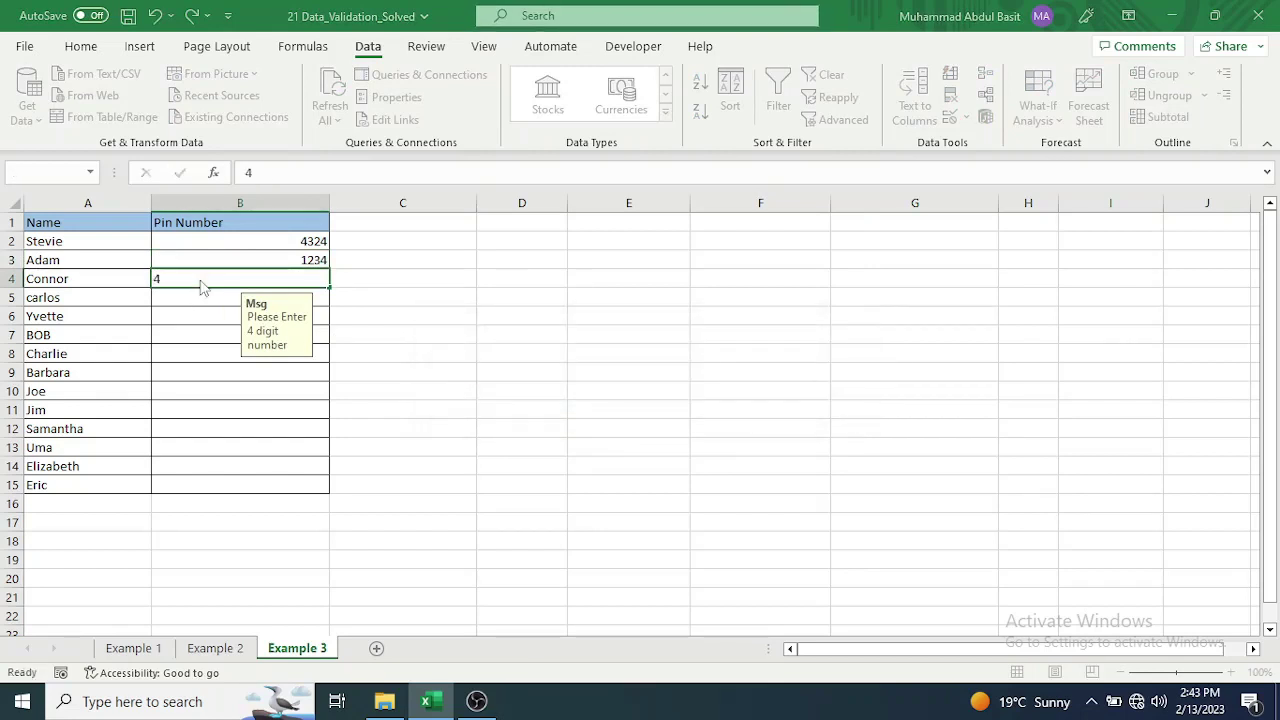
key("Return")
left_click(560, 403)
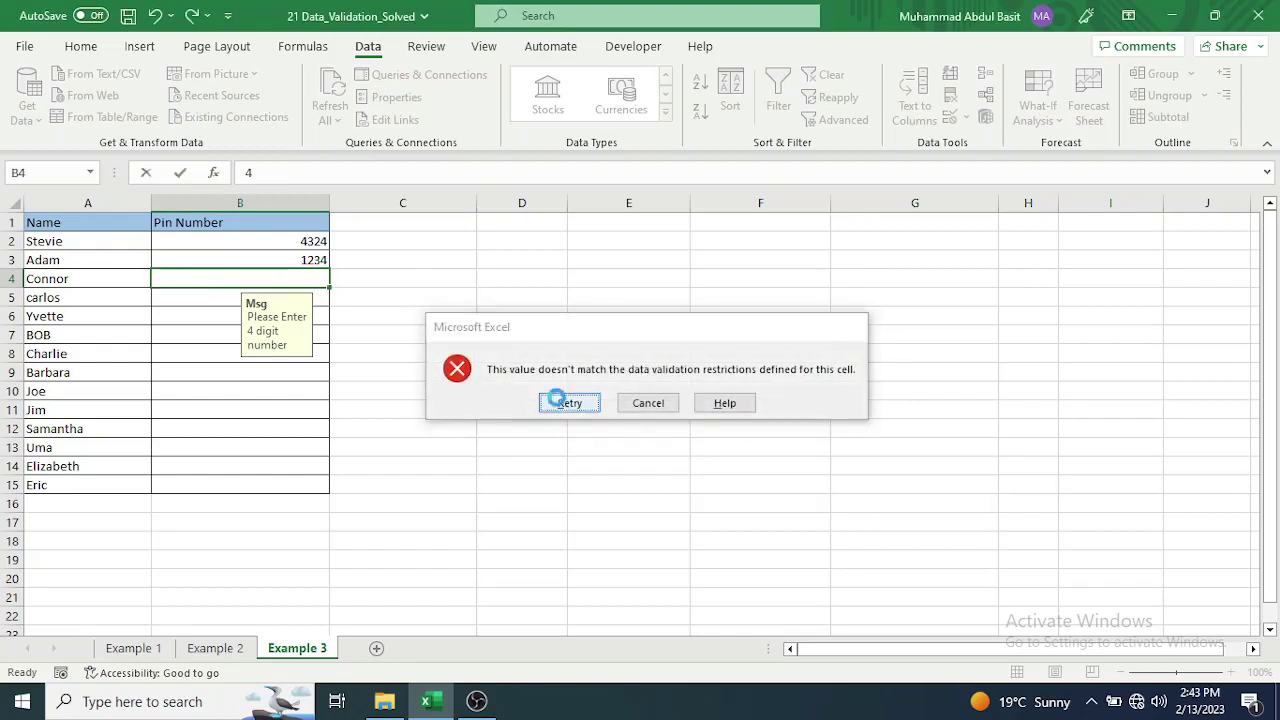
type("1234")
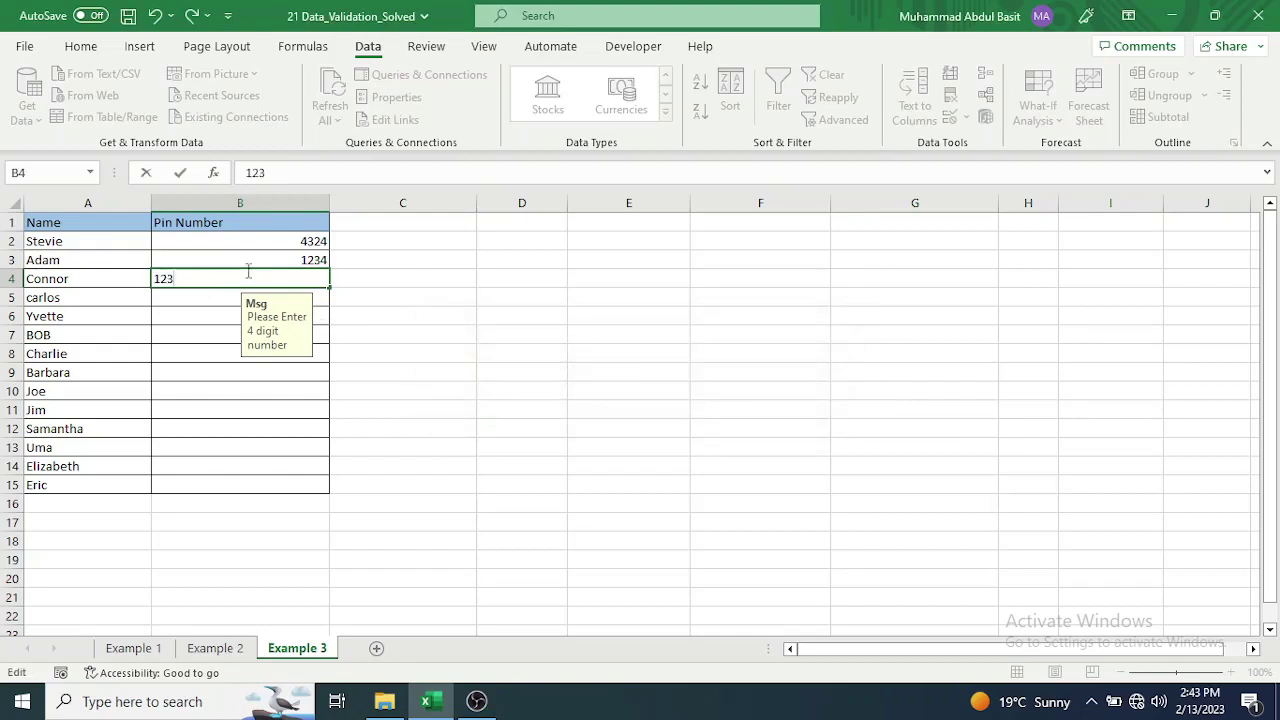
key("Return")
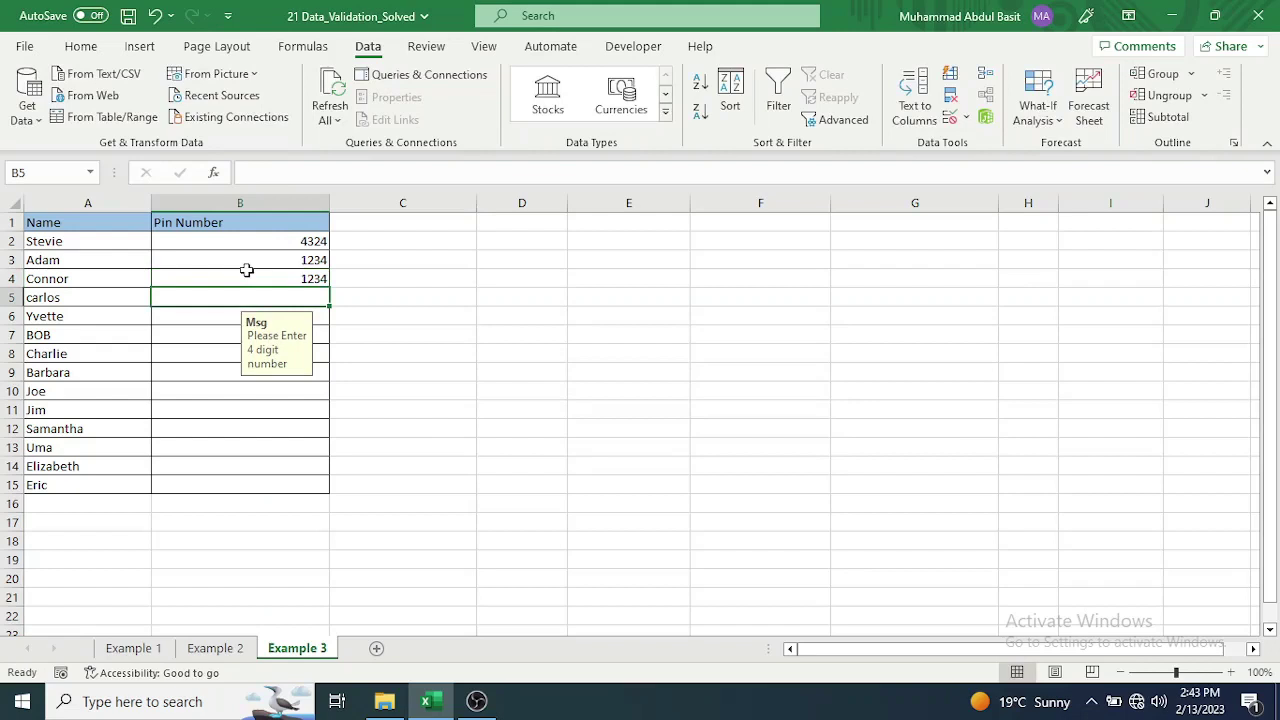